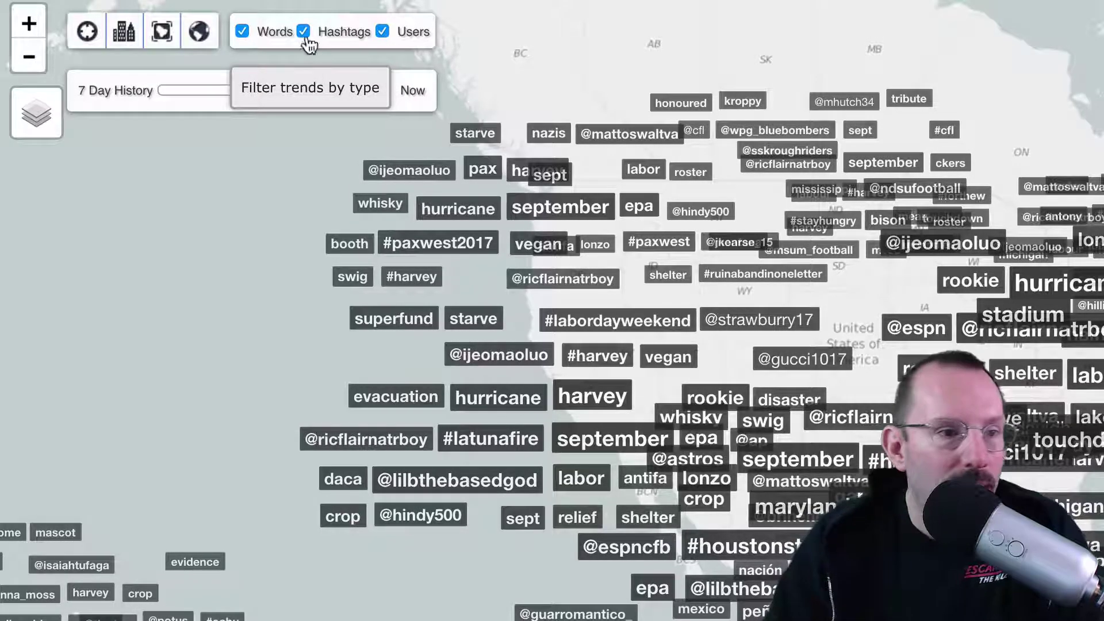
# Step: Show only hashtag trends and move the map to the Texas Gulf Coast
pyautogui.click(242, 31)
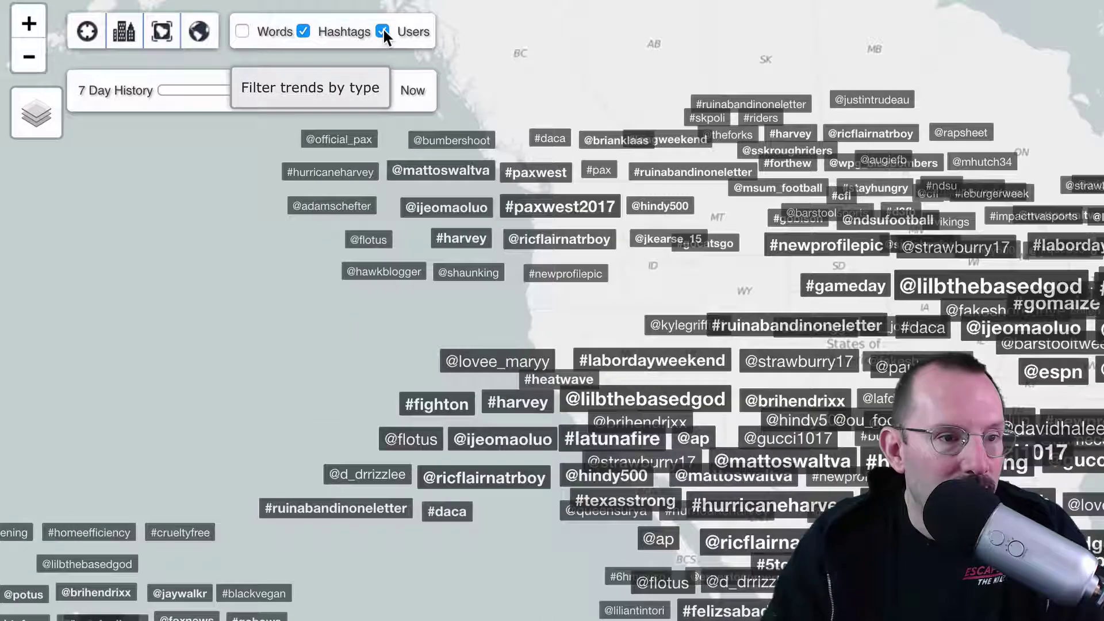
pyautogui.click(383, 30)
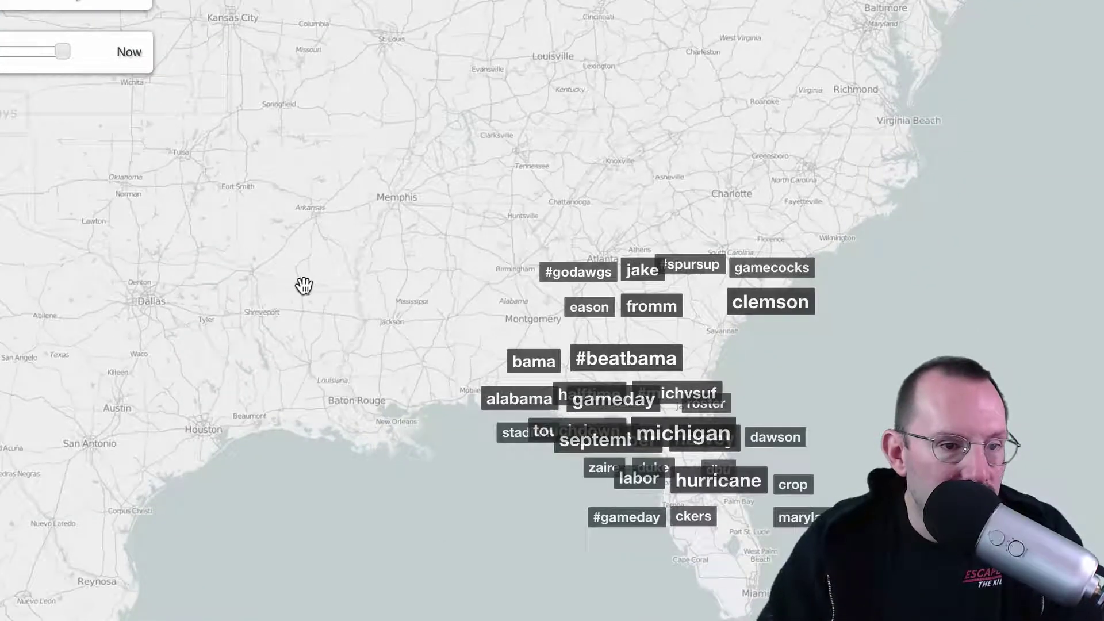
pyautogui.moveTo(293, 269); pyautogui.dragTo(698, 227)
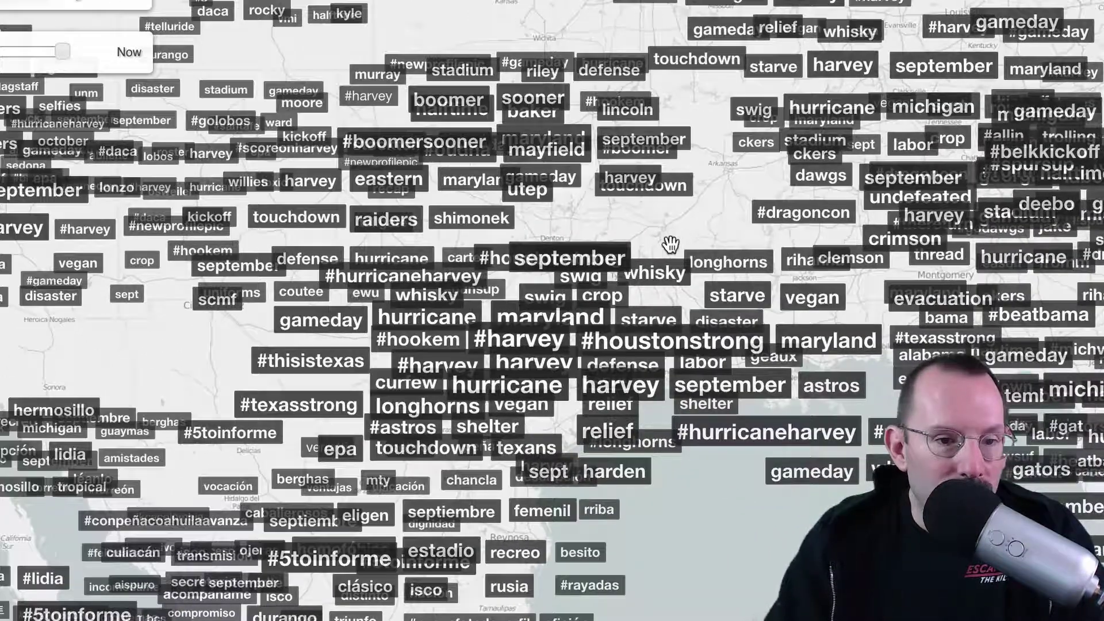
pyautogui.hscroll(6, 646, 343)
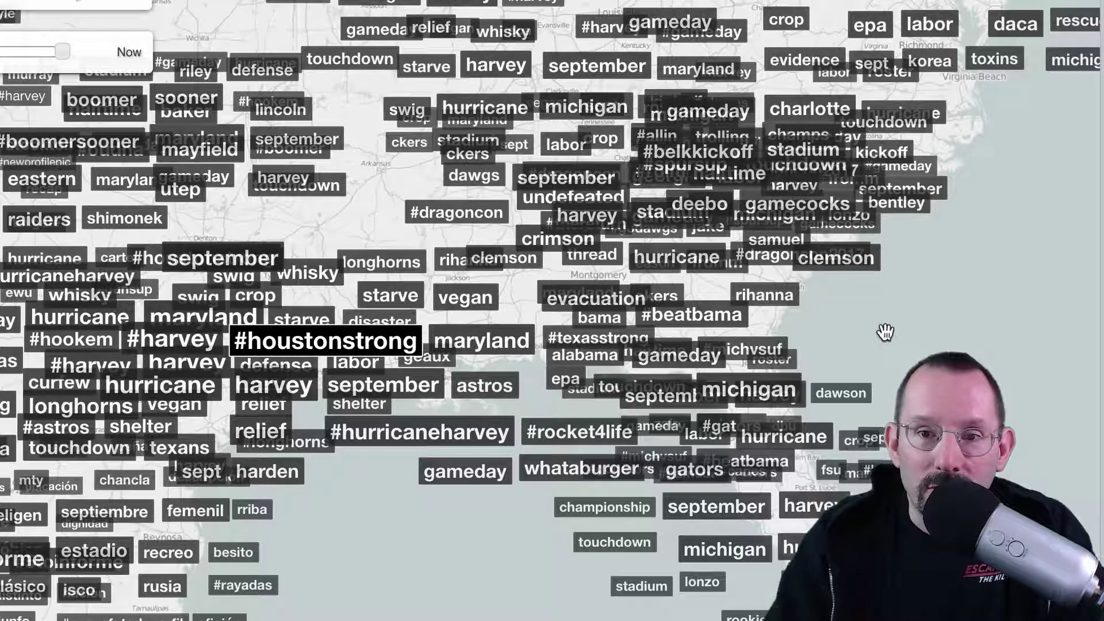
pyautogui.hscroll(-3, 882, 328)
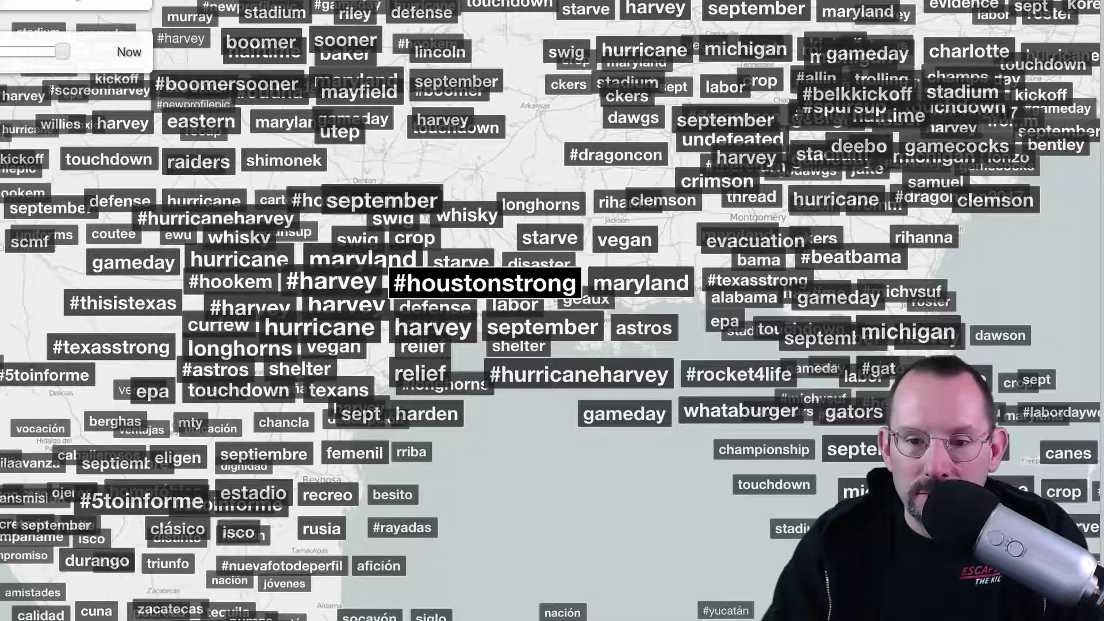
# Step: Open the #houstonstrong trend panel and scroll through its top retweets and media
pyautogui.click(496, 289)
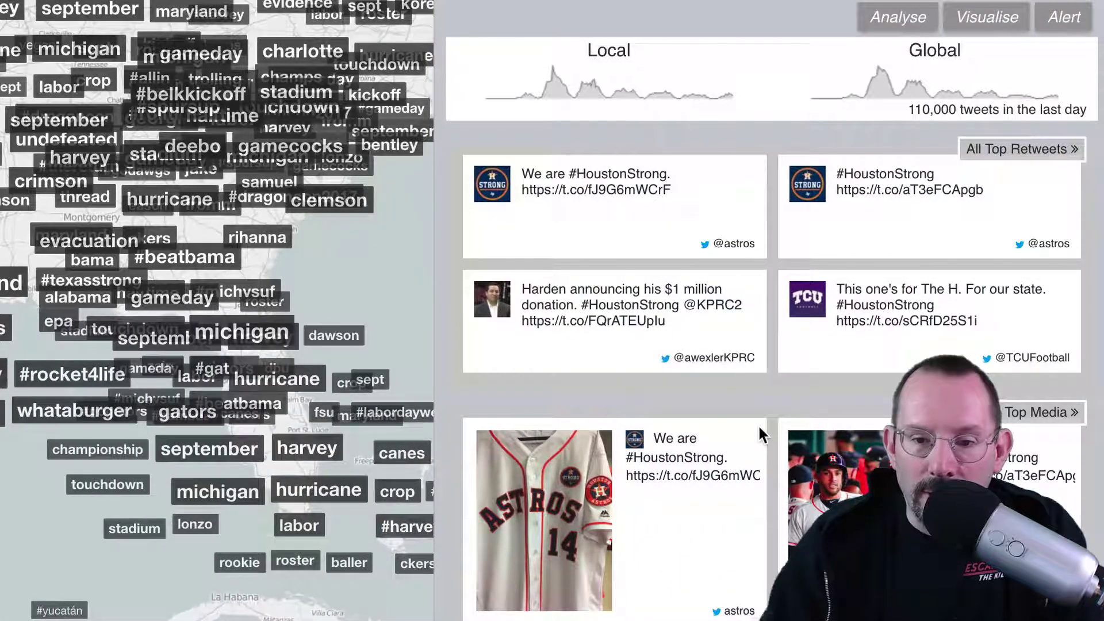
pyautogui.scroll(-5, 757, 423)
pyautogui.scroll(-2, 749, 419)
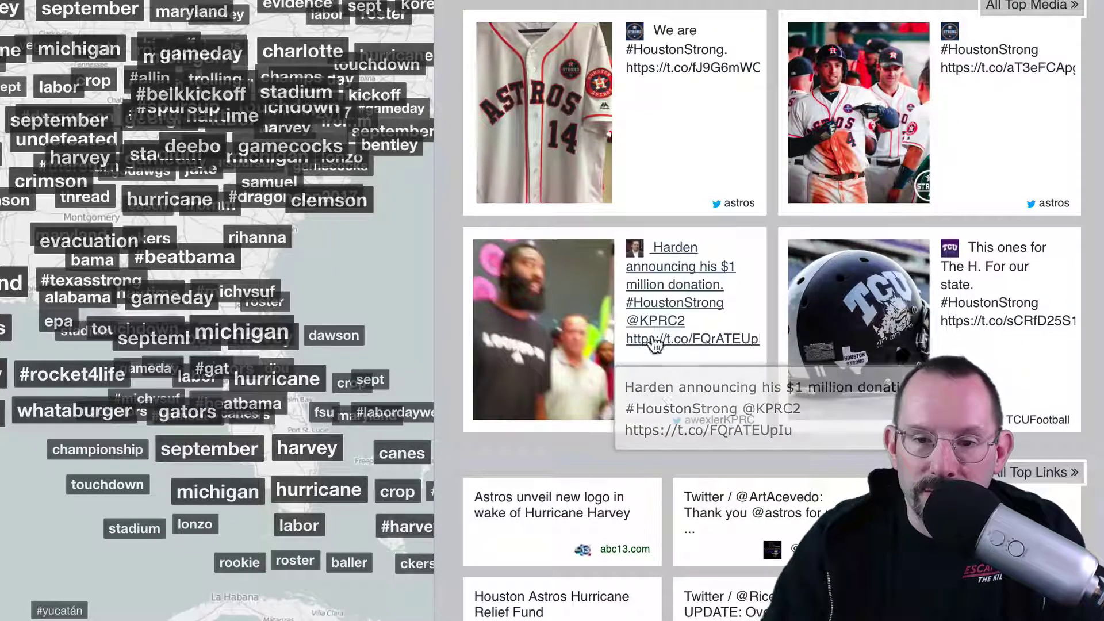
pyautogui.scroll(7, 661, 395)
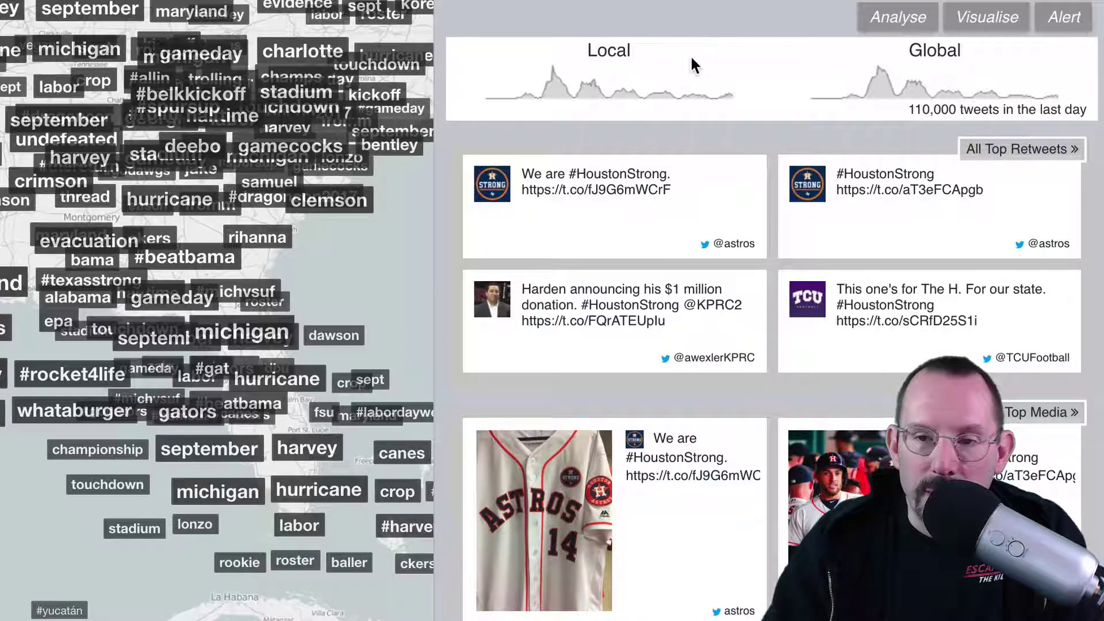
# Step: Open Analyse for #houstonstrong and scroll down to its worldwide tweet heatmap
pyautogui.click(893, 24)
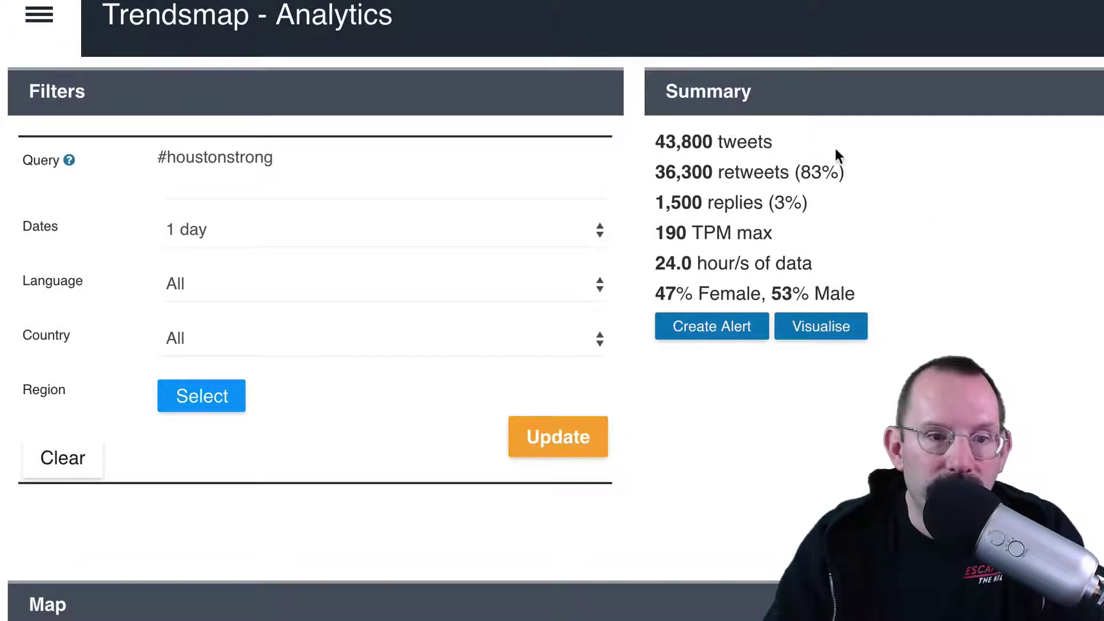
pyautogui.scroll(-1, 935, 230)
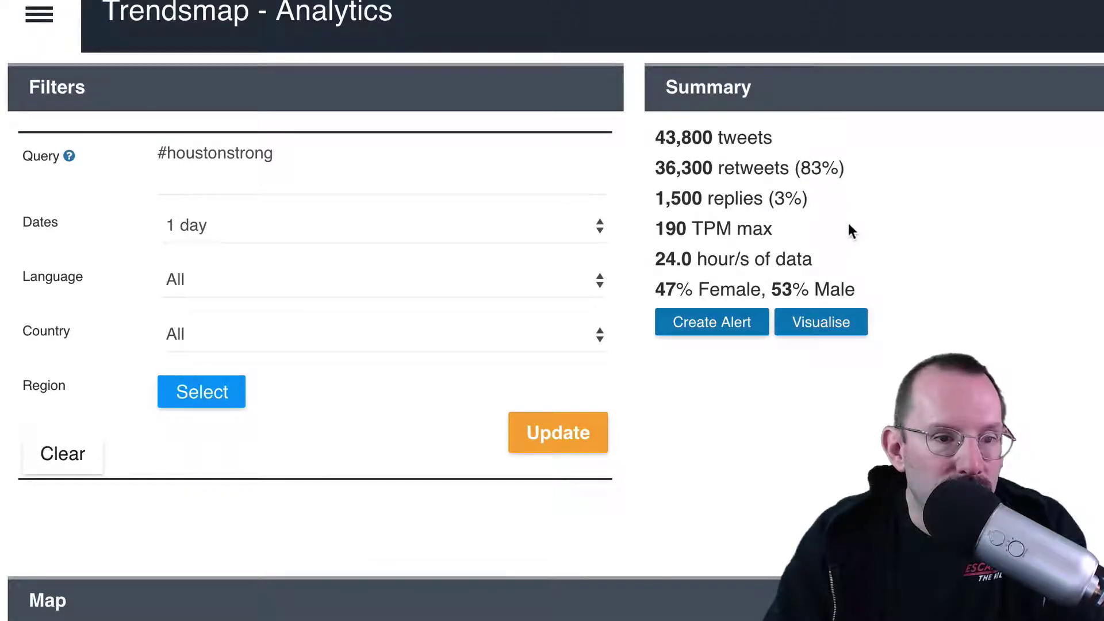
pyautogui.scroll(-2, 853, 230)
pyautogui.scroll(-5, 900, 228)
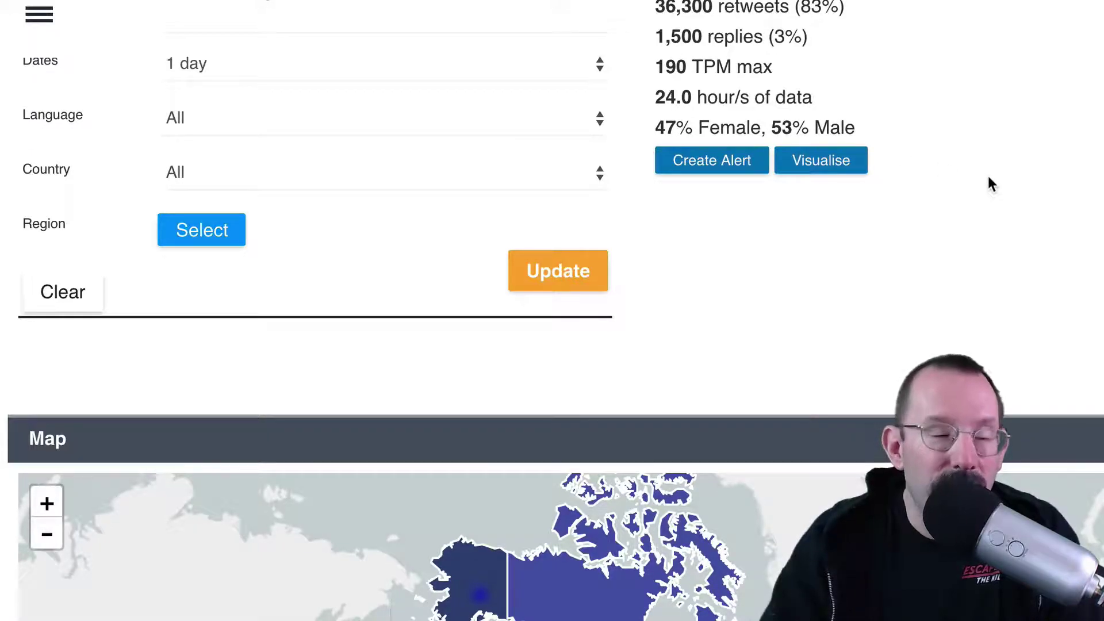
pyautogui.scroll(-1, 939, 191)
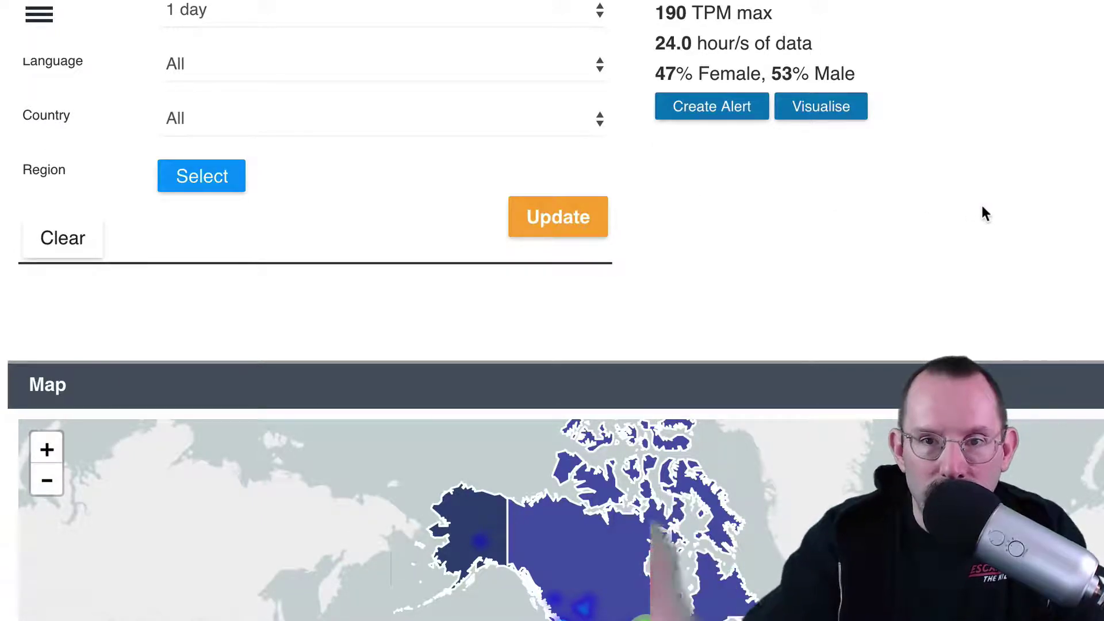
pyautogui.scroll(-5, 983, 213)
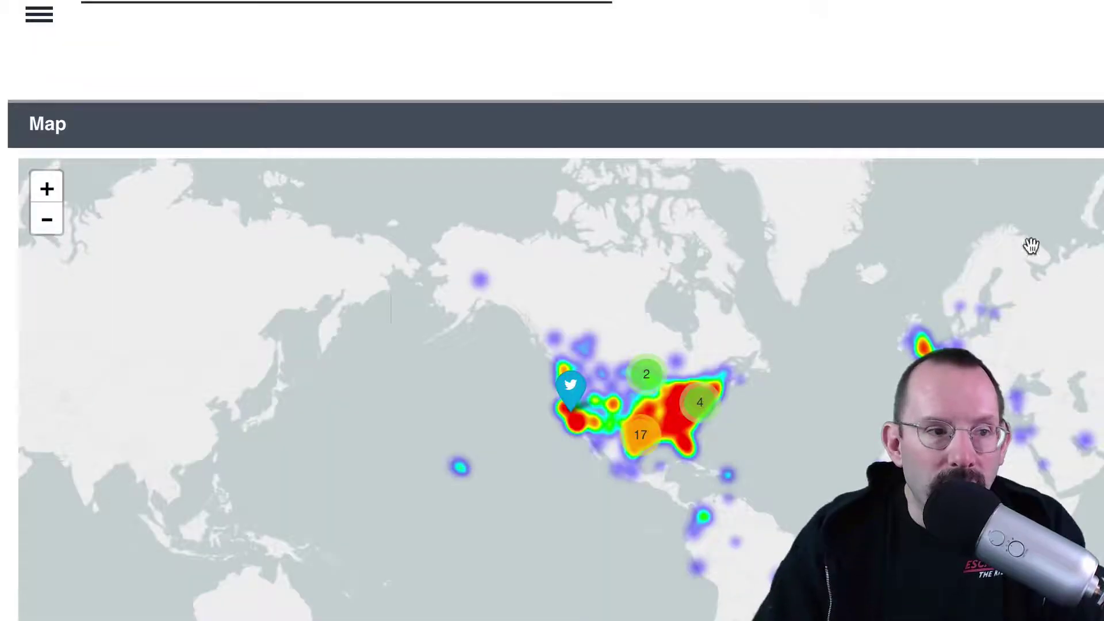
pyautogui.scroll(-3, 919, 250)
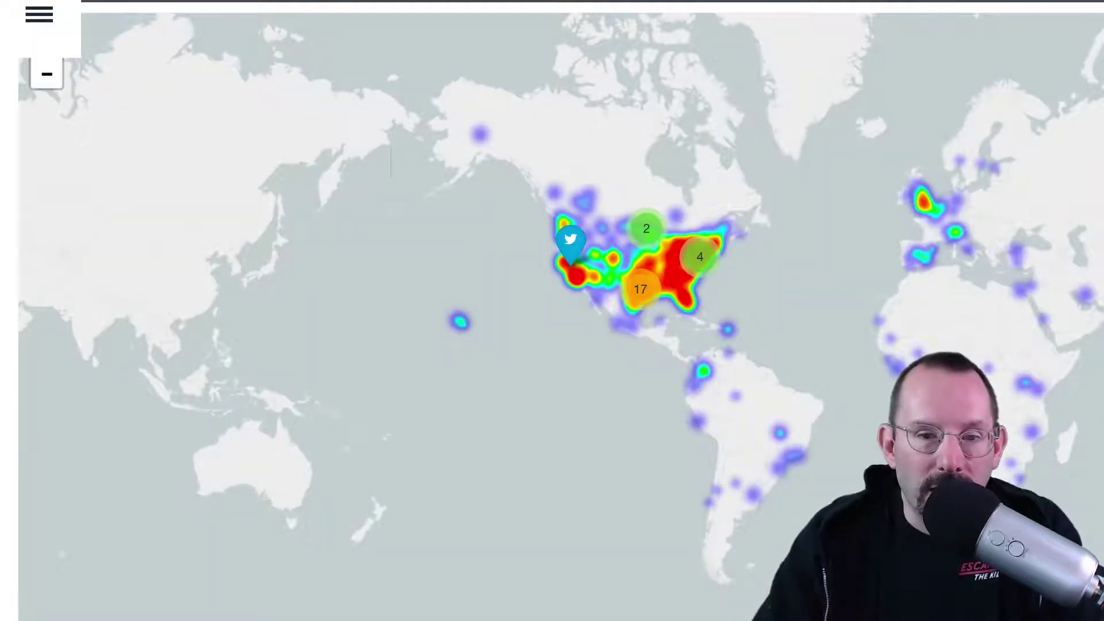
# Step: Recentre the world map, turn off Heatmap and colour countries by Sentiment
pyautogui.moveTo(793, 257); pyautogui.dragTo(609, 266)
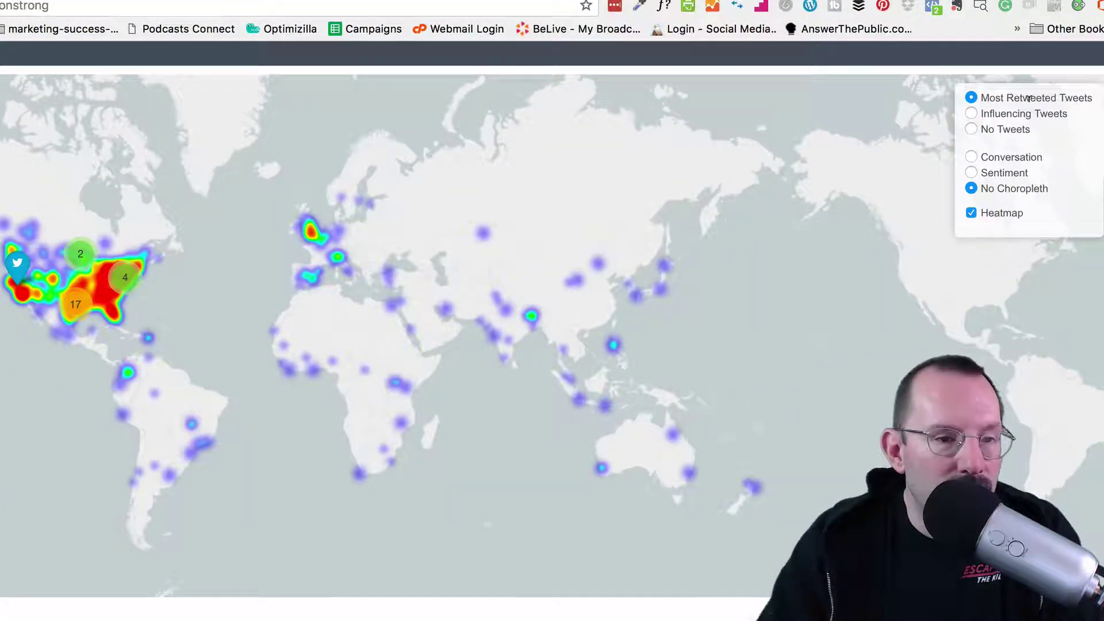
pyautogui.click(971, 157)
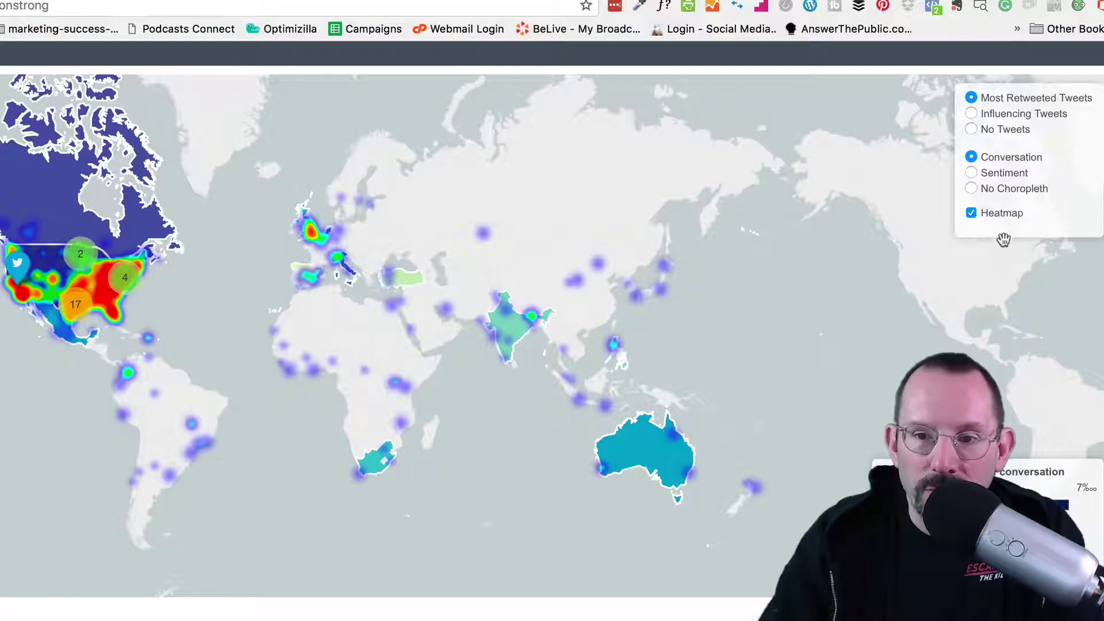
pyautogui.click(971, 214)
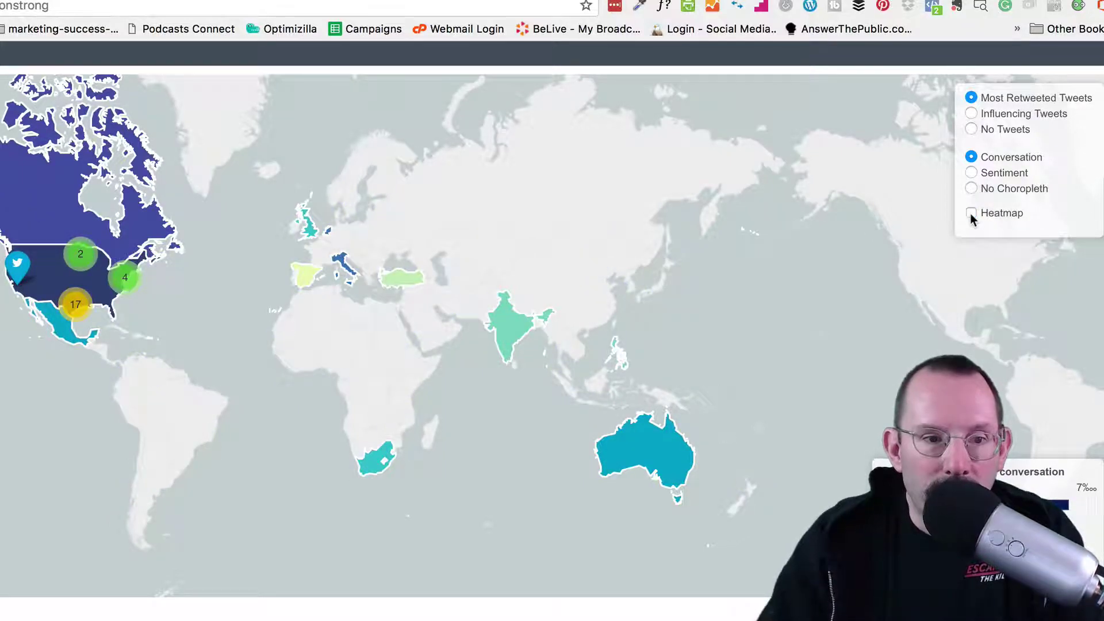
pyautogui.click(971, 173)
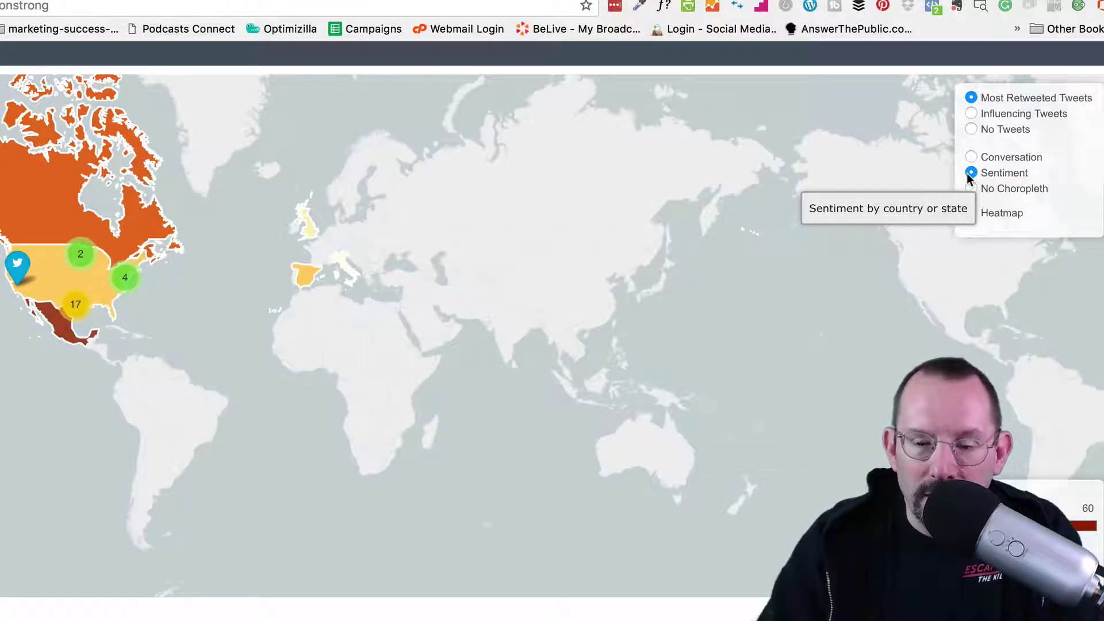
# Step: Scroll to the Conversation, Country and City tables: 90% United States, Houston 29%
pyautogui.scroll(-2, 622, 457)
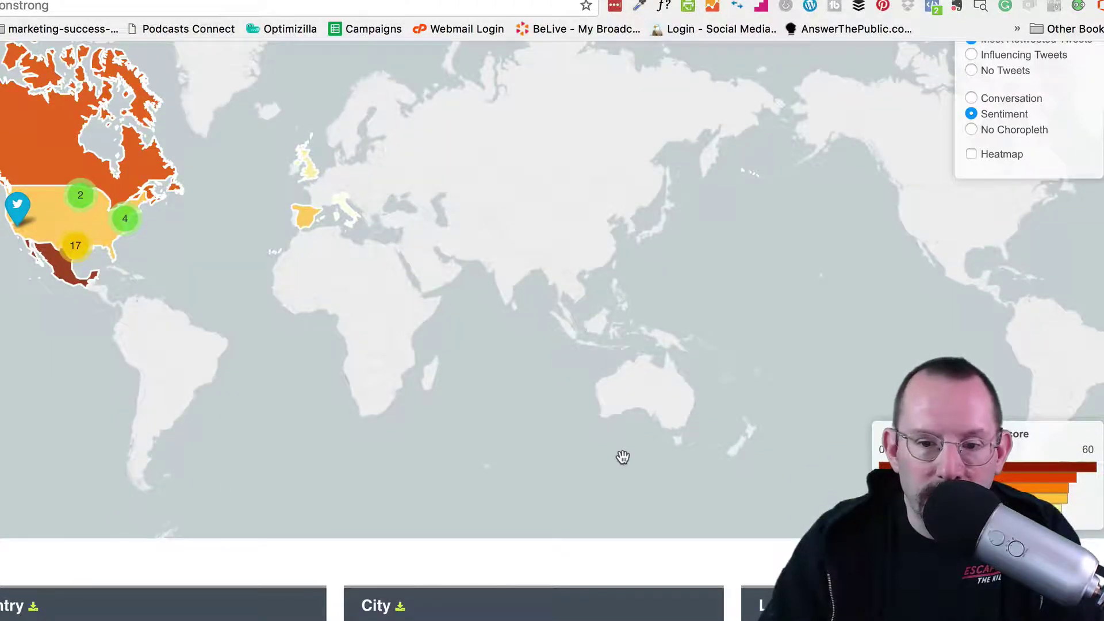
pyautogui.scroll(-1, 624, 456)
pyautogui.scroll(-3, 434, 405)
pyautogui.scroll(-1, 436, 406)
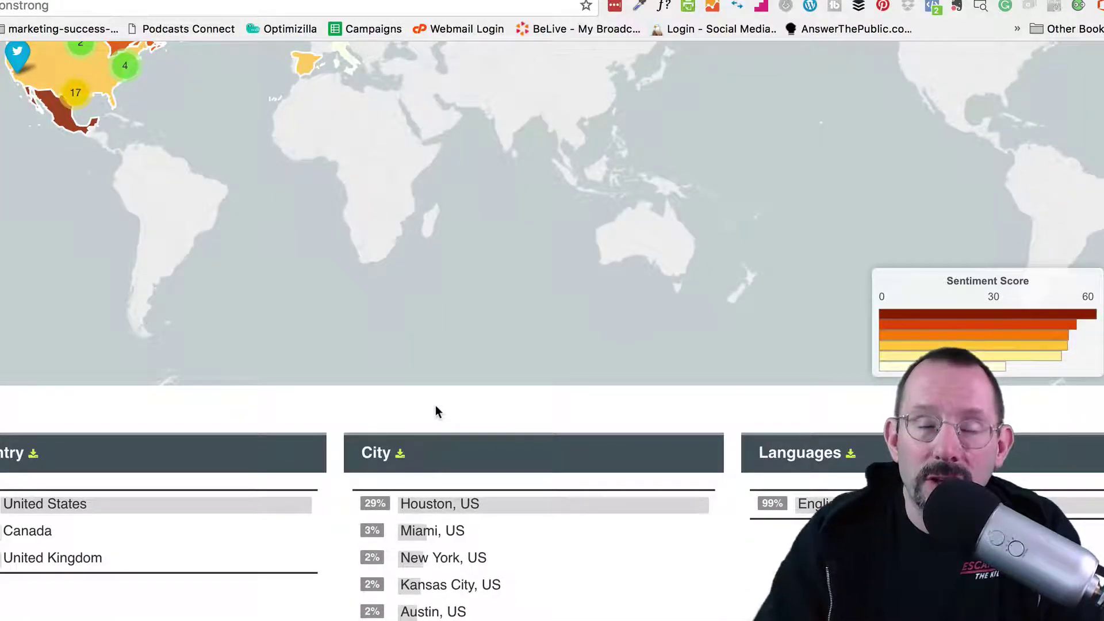
pyautogui.scroll(-5, 250, 367)
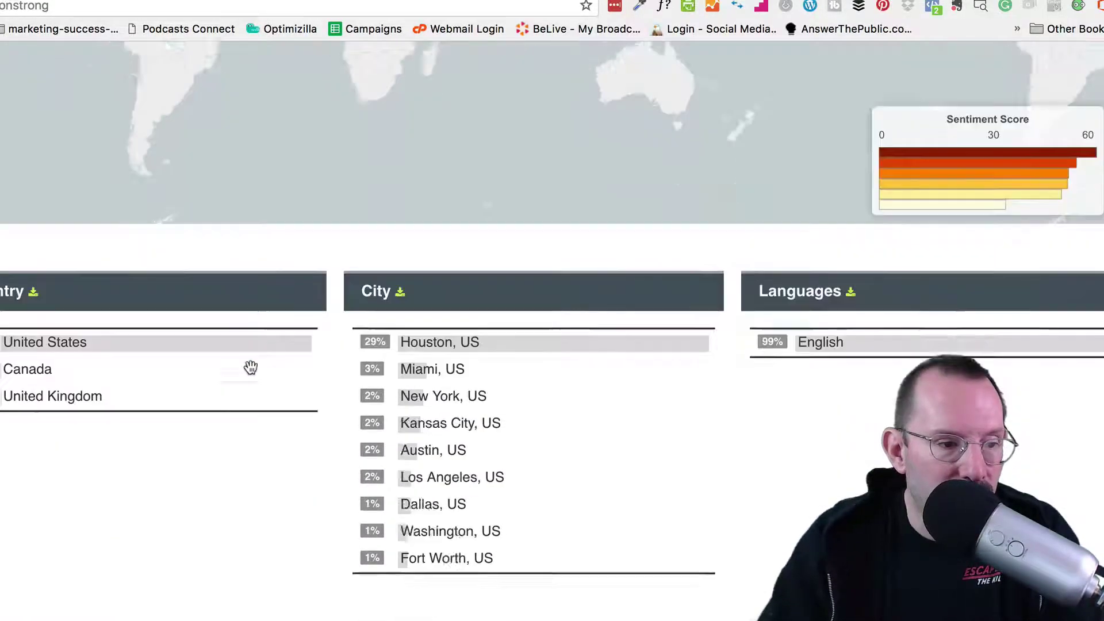
pyautogui.scroll(-2, 66, 437)
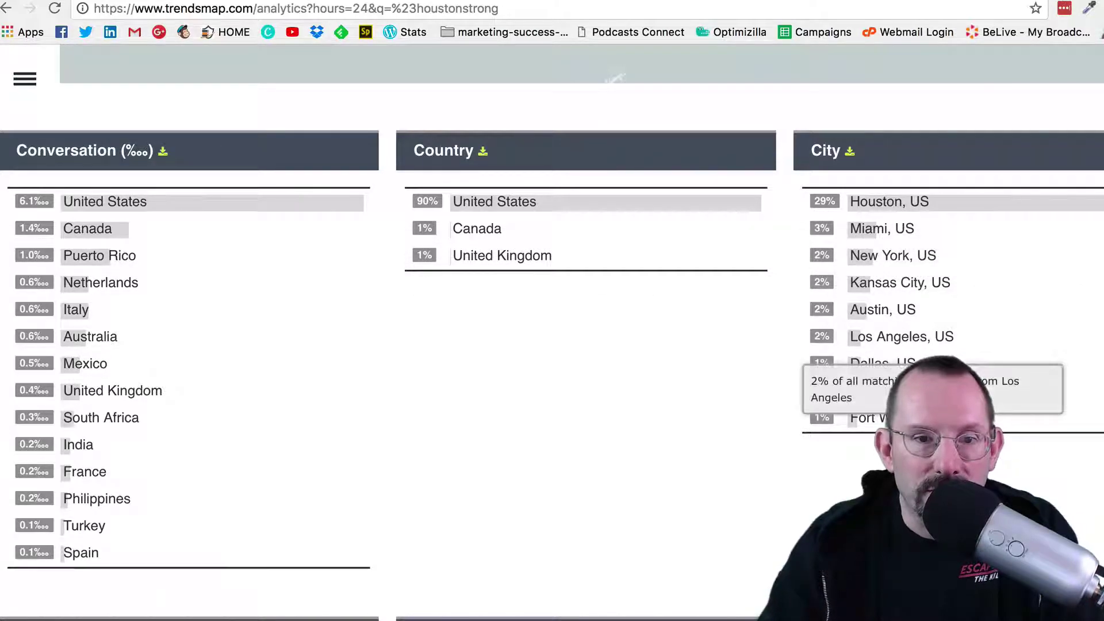
# Step: Scroll through the Hashtags, Words, Emojis and Source Apps panels, led by #hurricaneharvey
pyautogui.scroll(-5, 641, 351)
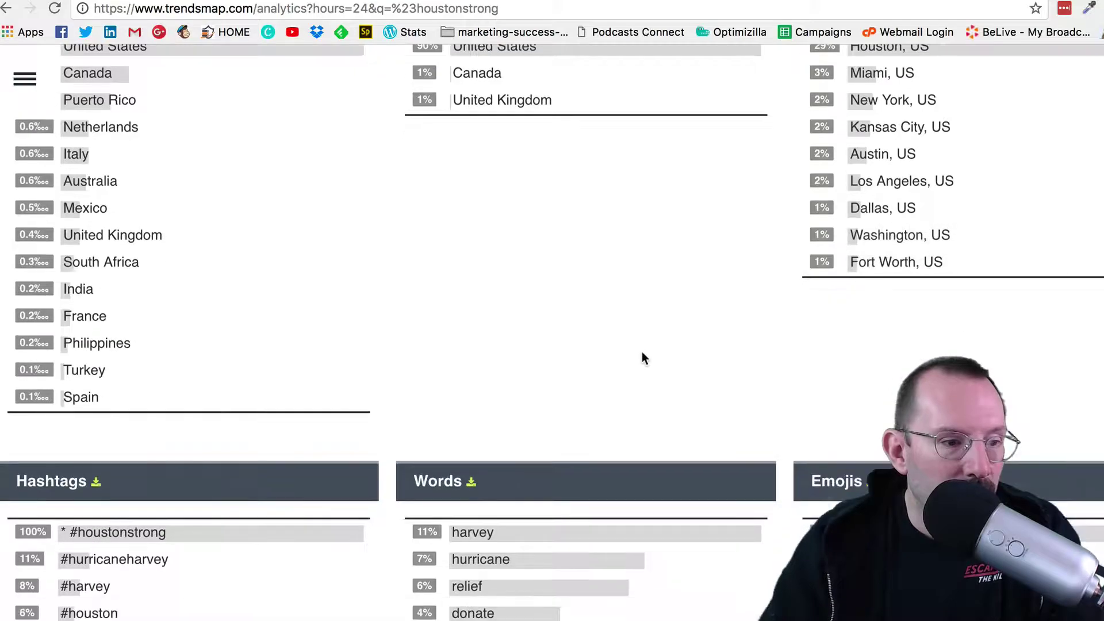
pyautogui.scroll(-5, 612, 322)
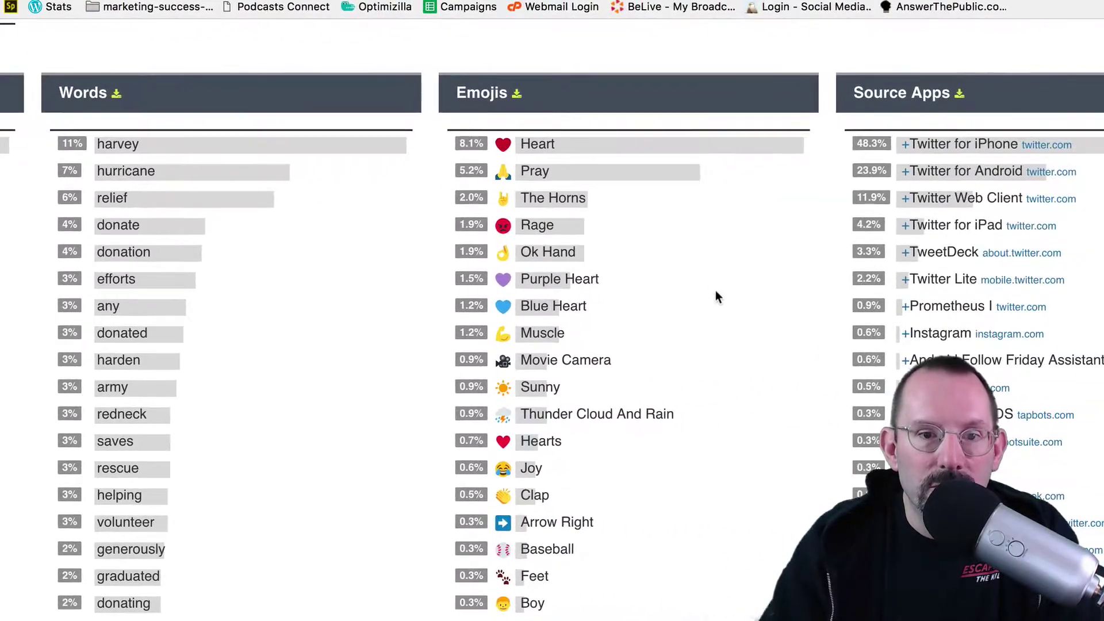
pyautogui.scroll(-1, 711, 295)
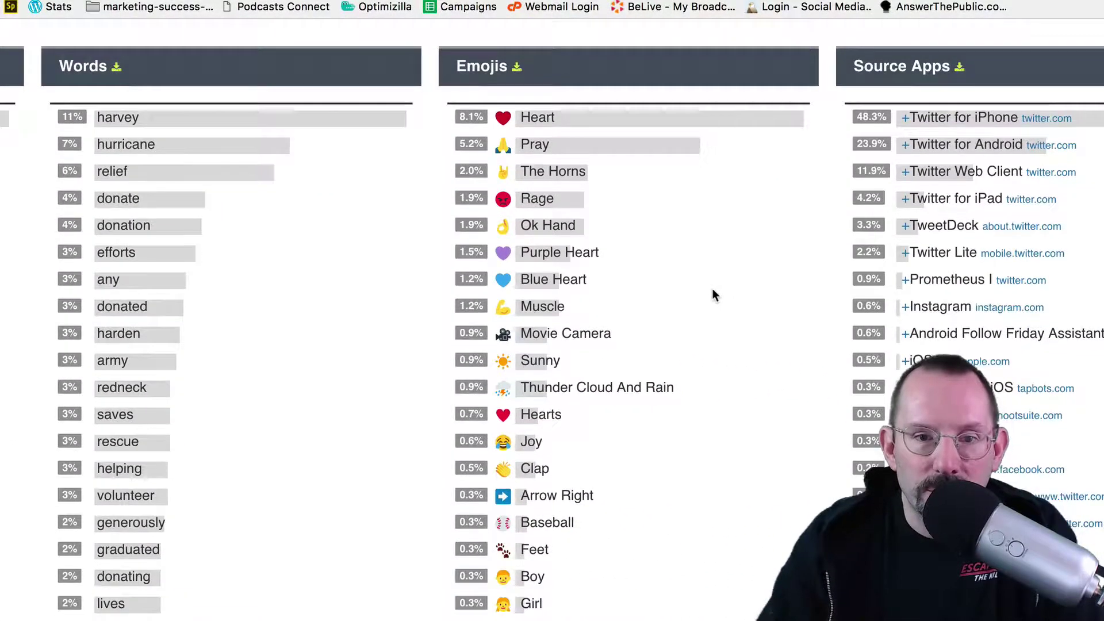
pyautogui.scroll(2, 712, 295)
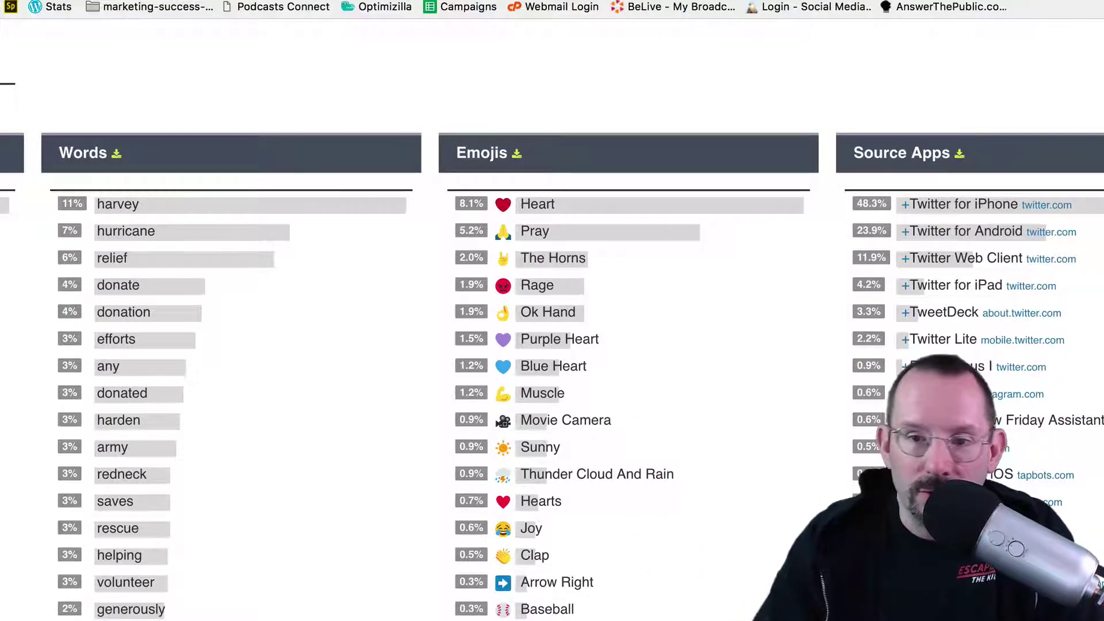
pyautogui.scroll(-5, 772, 340)
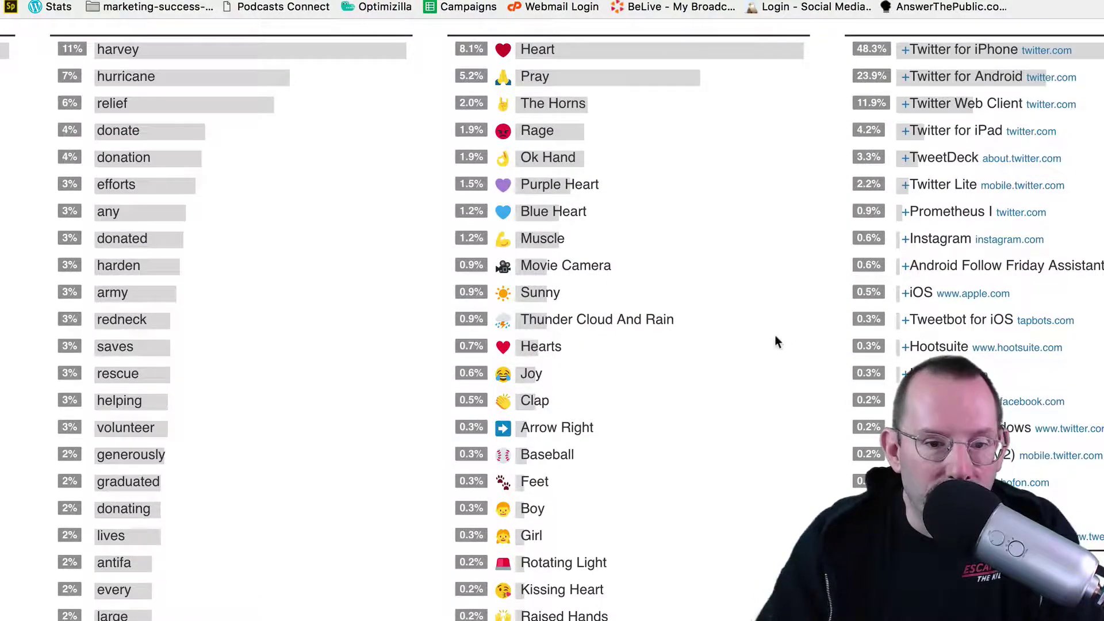
pyautogui.scroll(-10, 772, 340)
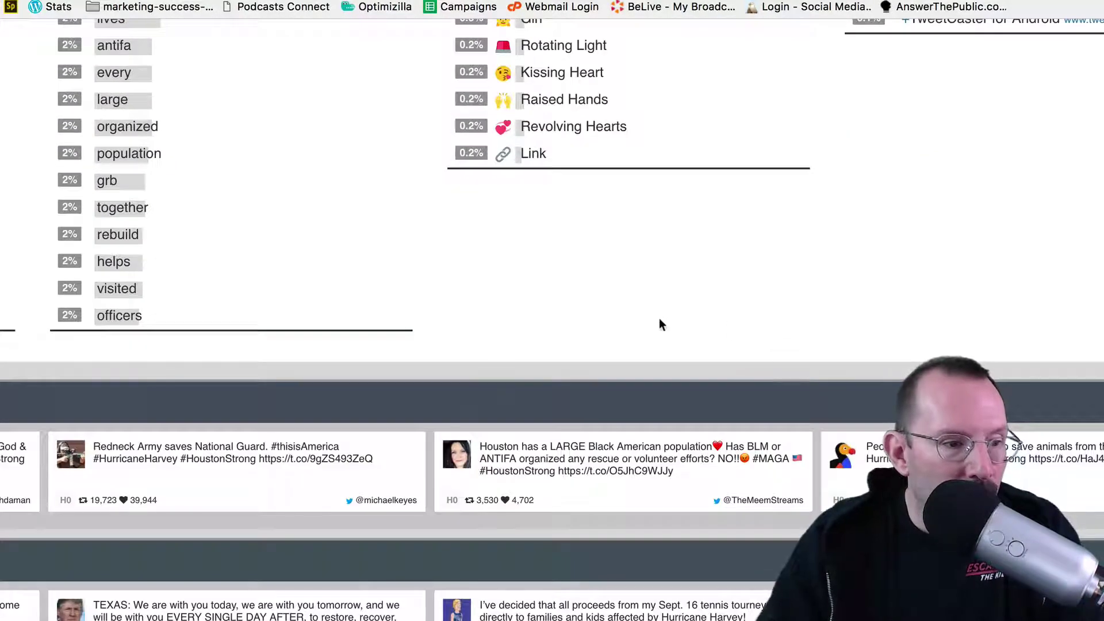
pyautogui.scroll(-5, 502, 344)
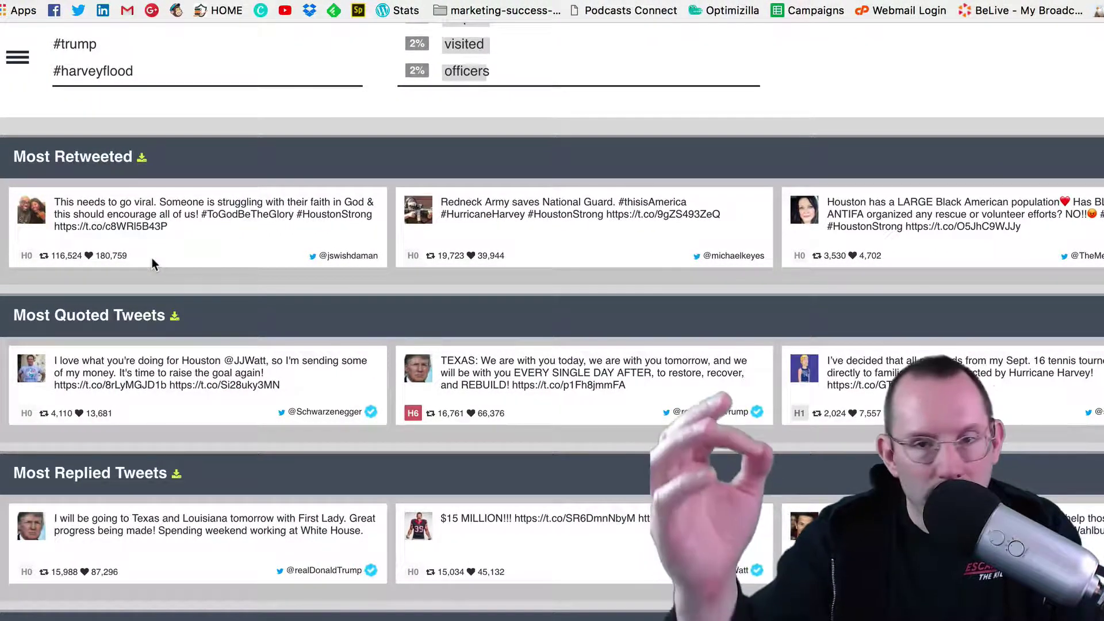
pyautogui.scroll(-3, 152, 264)
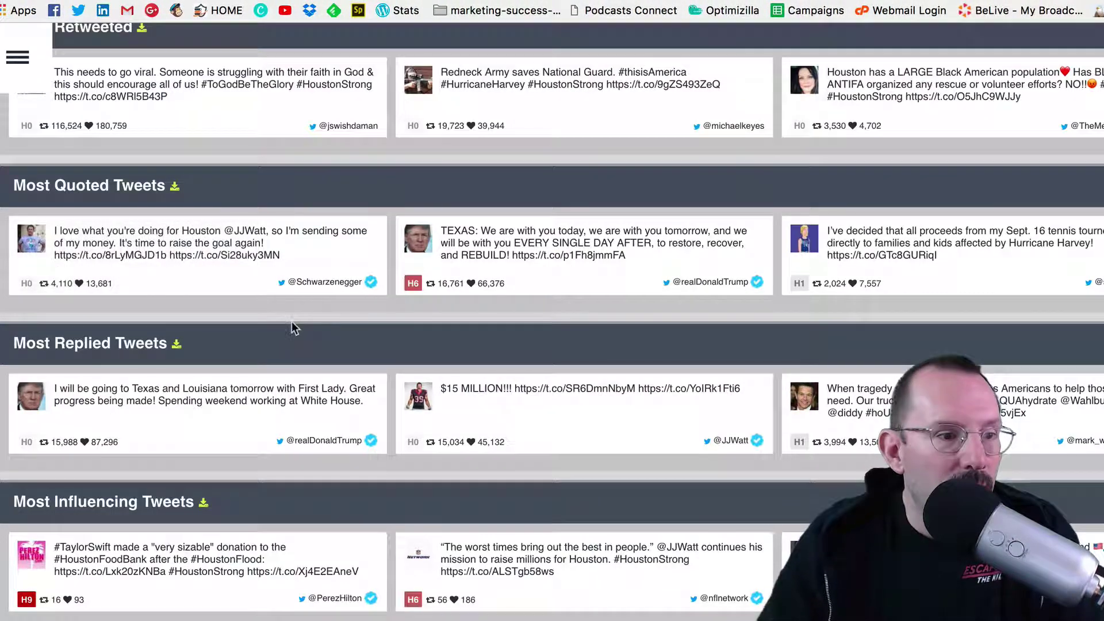
pyautogui.scroll(-3, 301, 313)
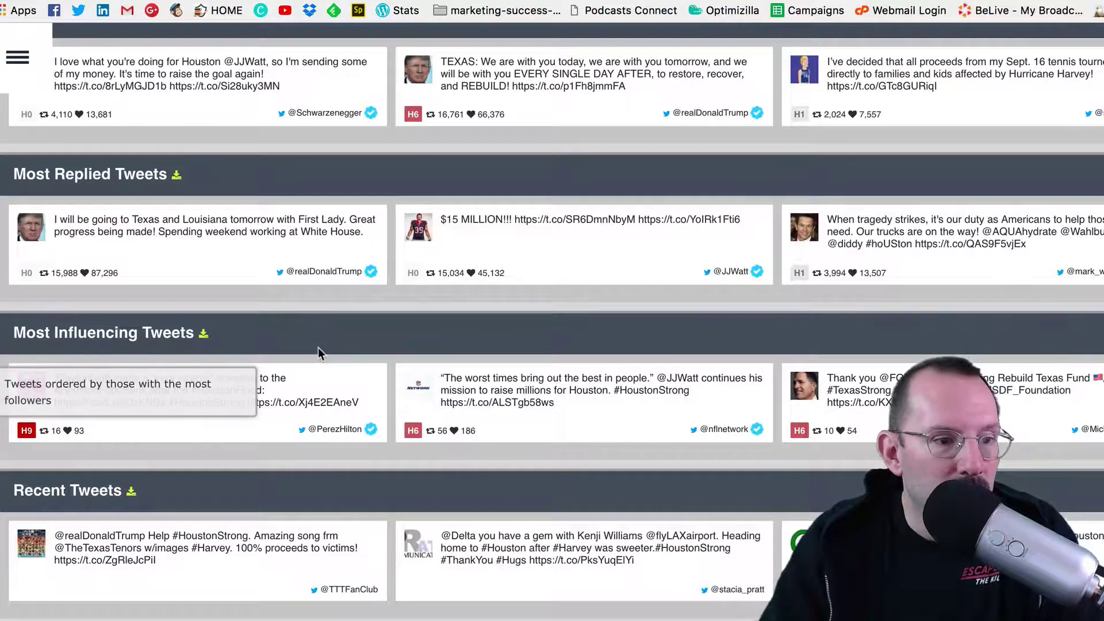
pyautogui.scroll(-5, 319, 347)
pyautogui.scroll(-3, 318, 347)
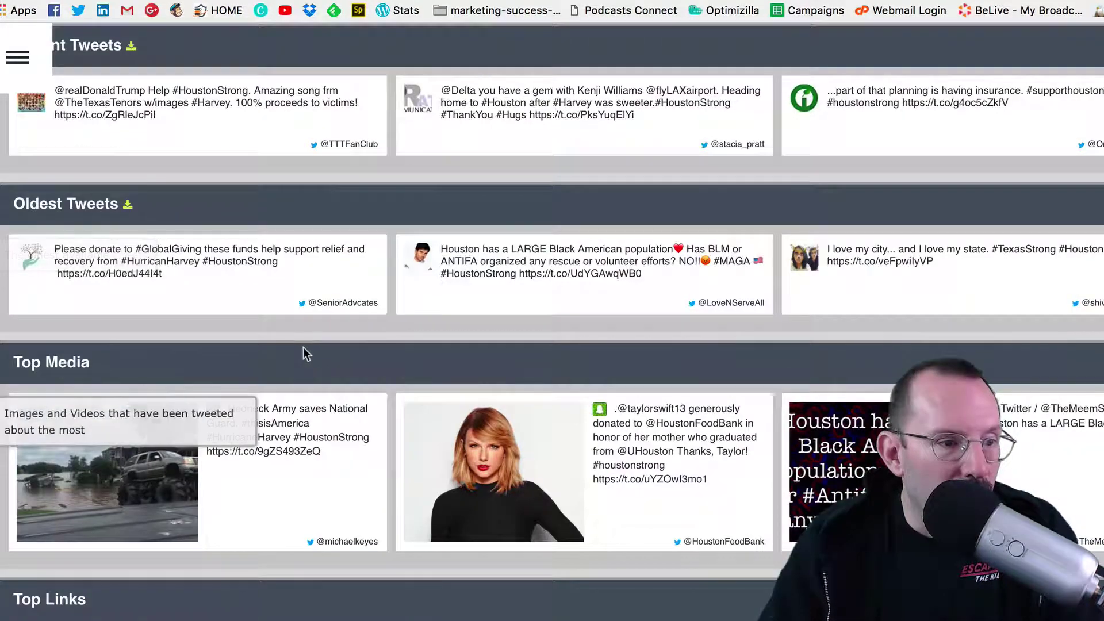
pyautogui.scroll(-5, 333, 460)
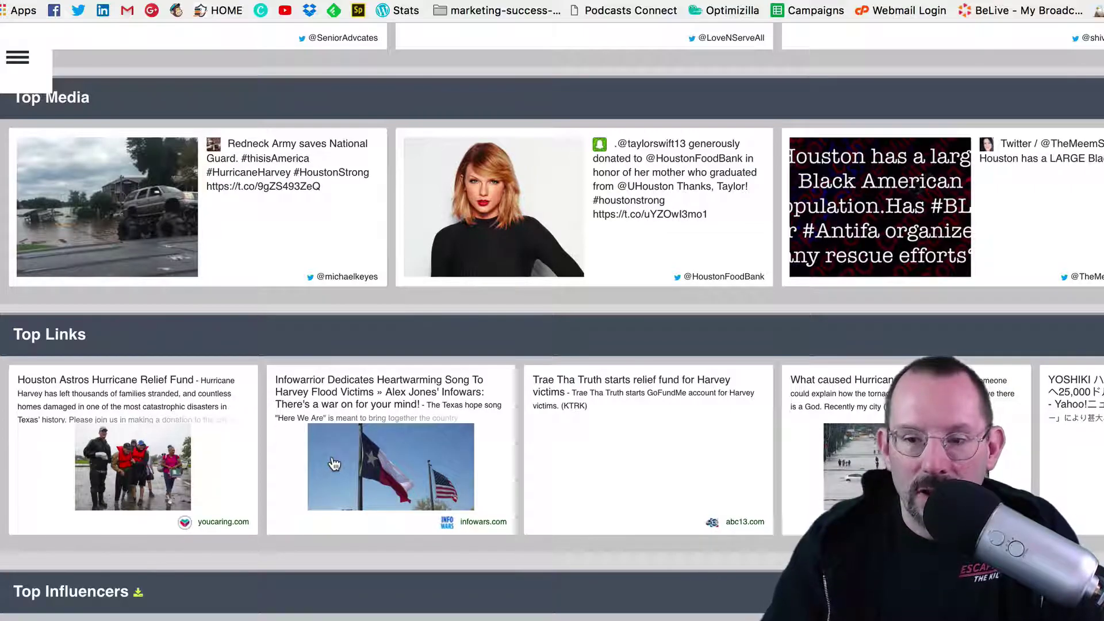
pyautogui.scroll(-4, 333, 463)
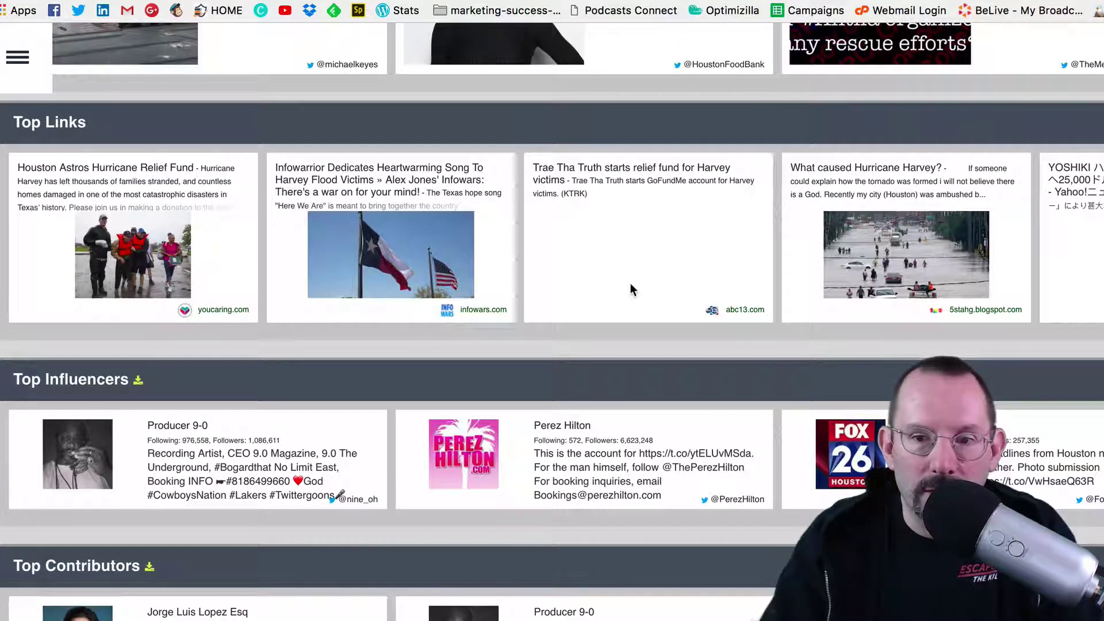
pyautogui.scroll(12, 630, 283)
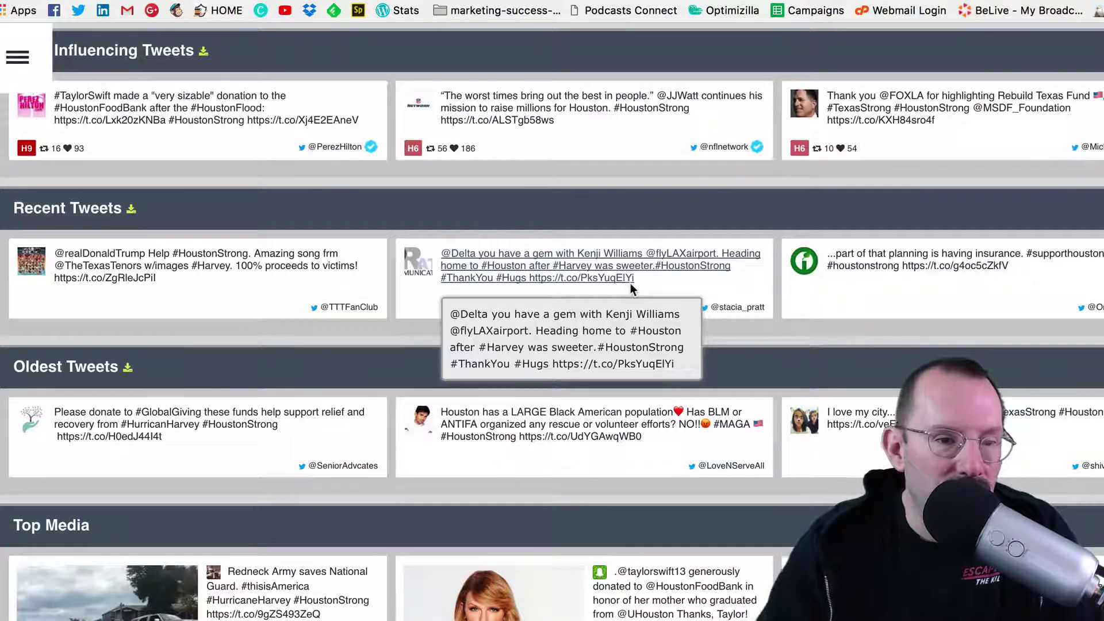
pyautogui.scroll(20, 630, 283)
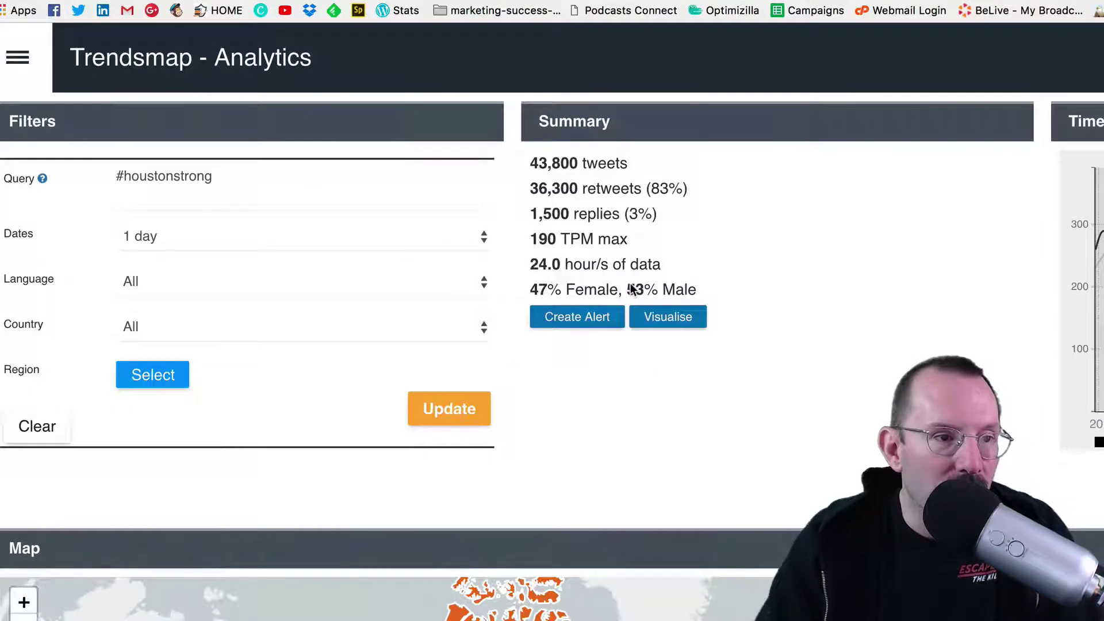
# Step: Visualise #houstonstrong, jump the timeline forward and browse tweets in the feed
pyautogui.click(681, 328)
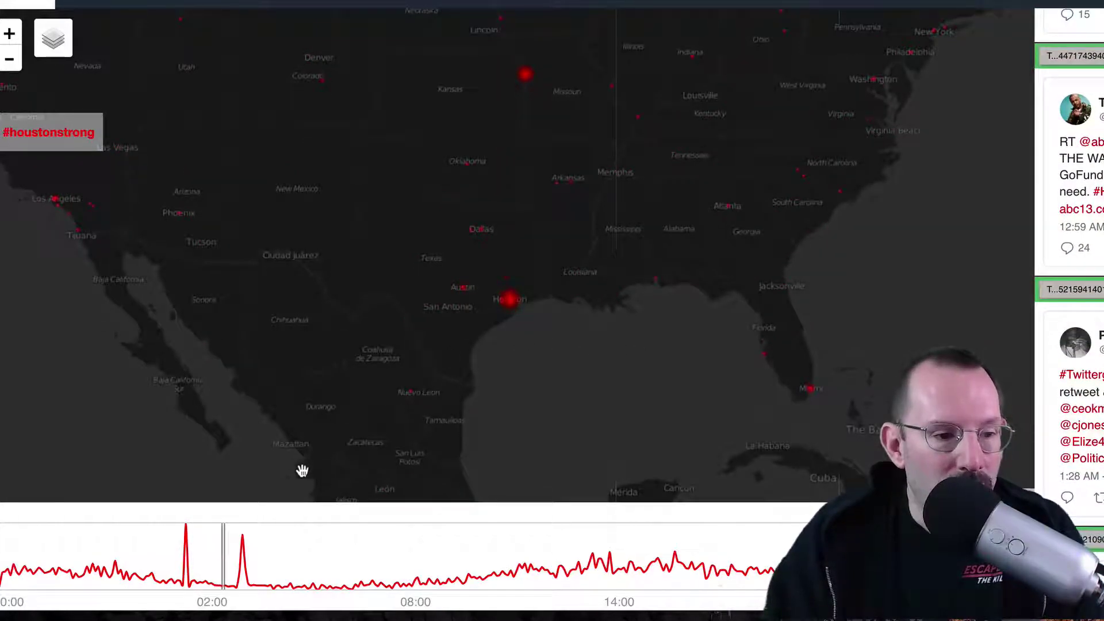
pyautogui.click(237, 548)
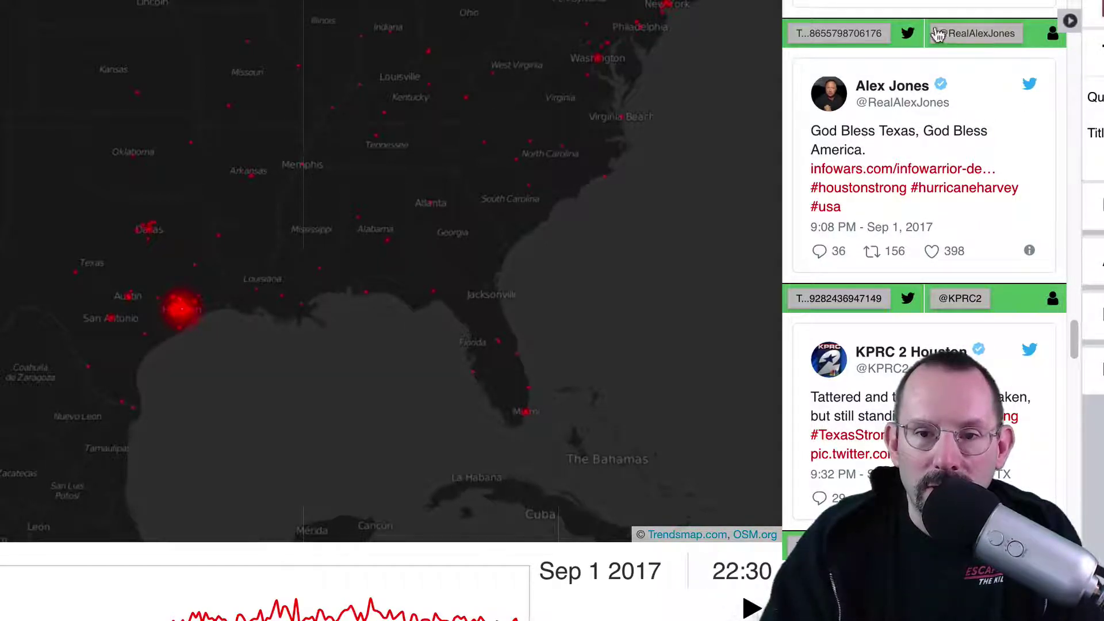
pyautogui.click(831, 36)
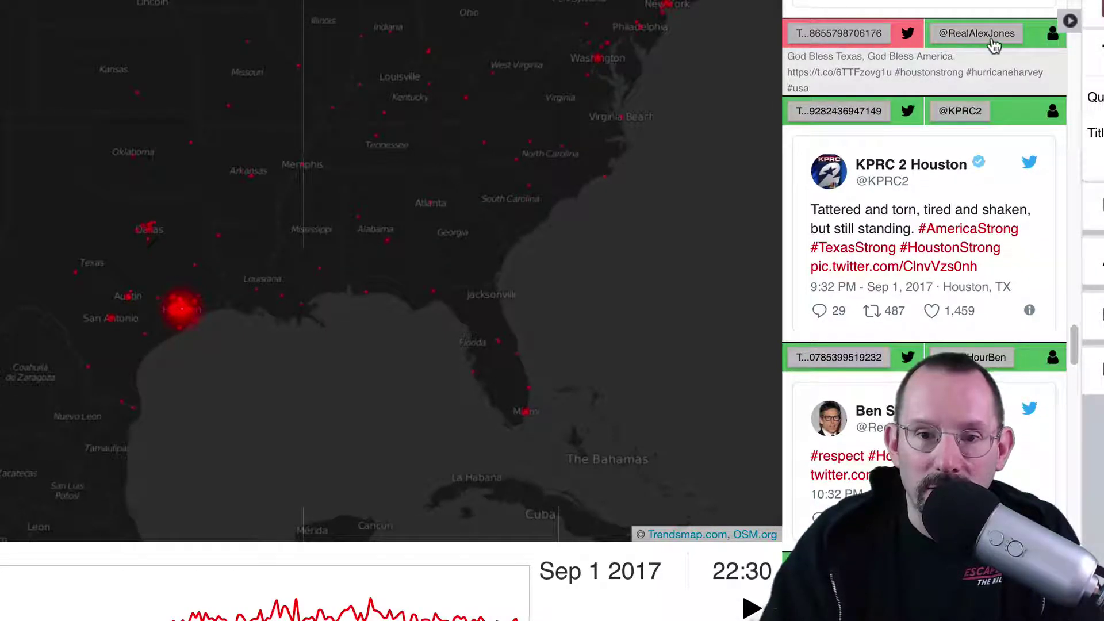
pyautogui.scroll(-1, 931, 275)
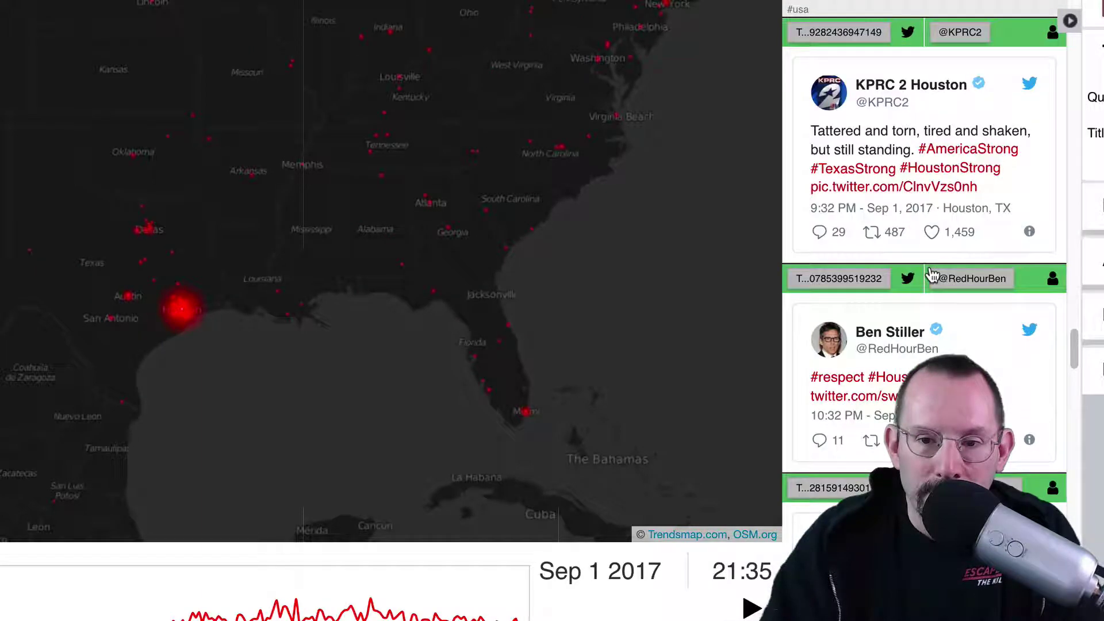
pyautogui.click(1052, 281)
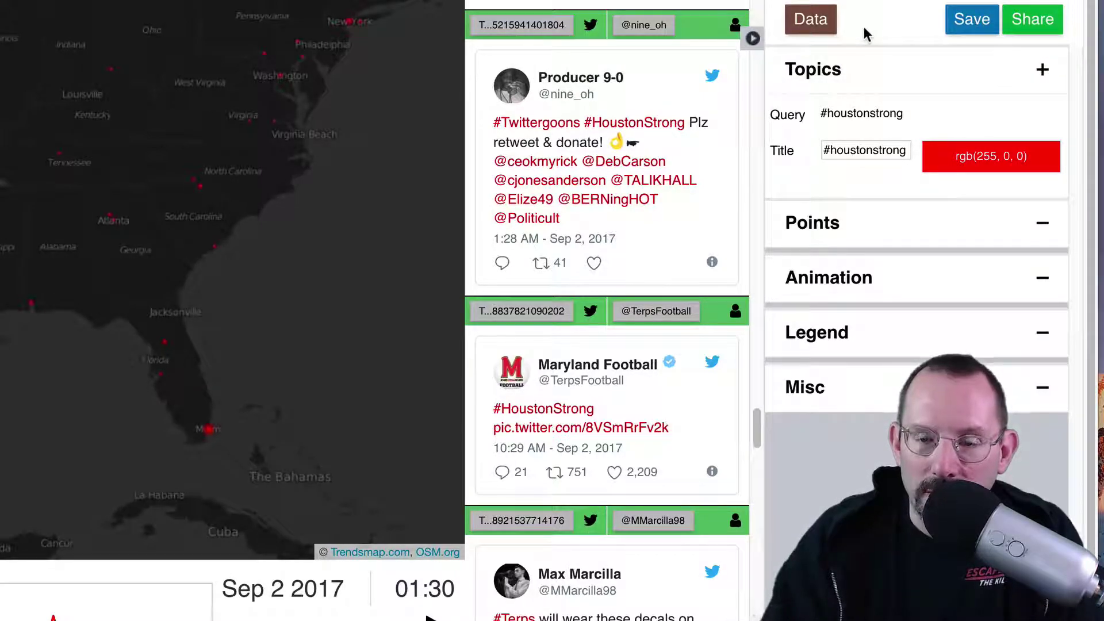
# Step: In Data, add a second topic with query harvey and update the map
pyautogui.click(796, 26)
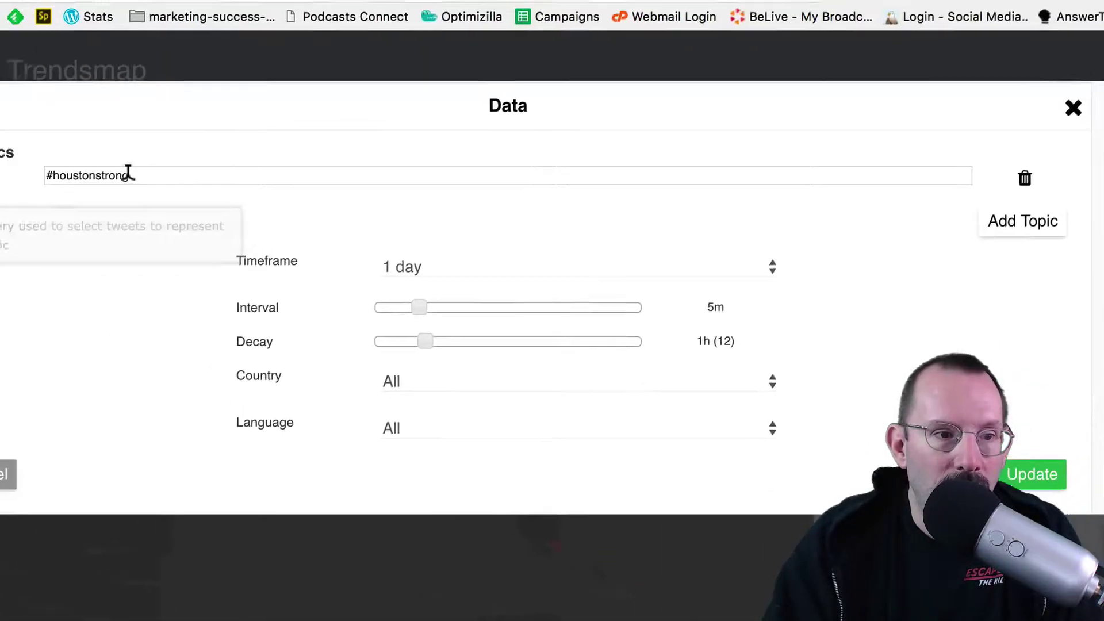
pyautogui.click(0, 58)
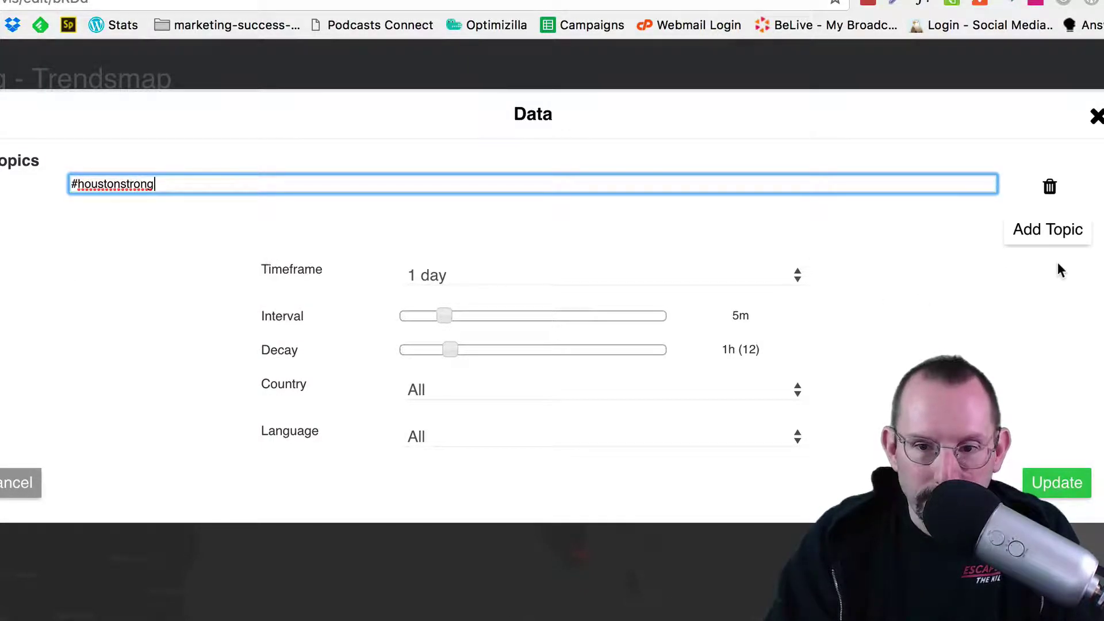
pyautogui.click(1045, 233)
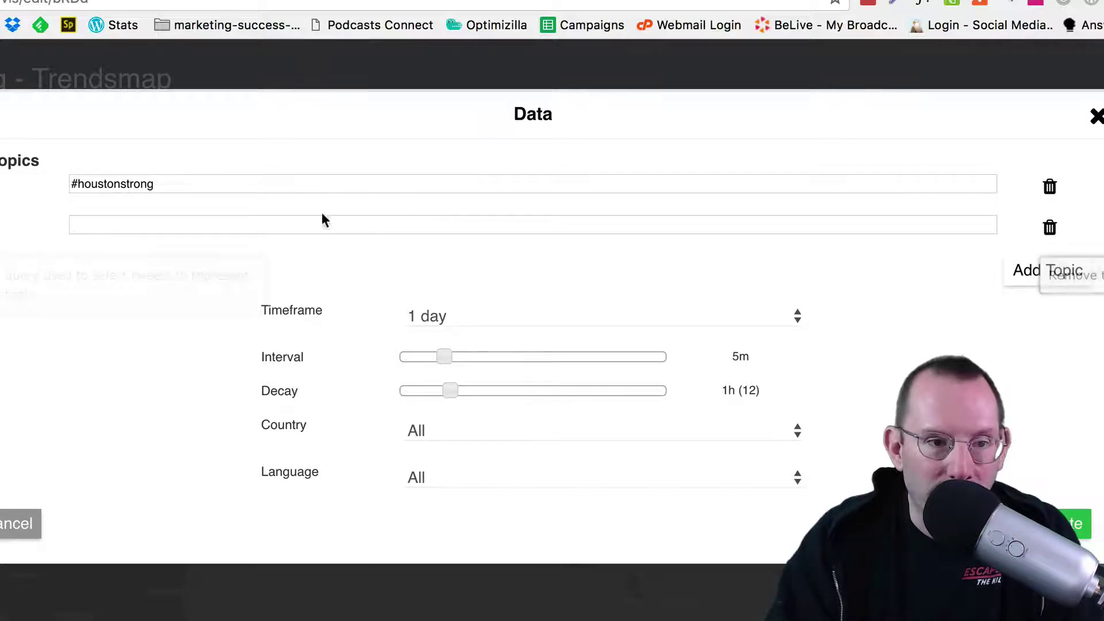
pyautogui.click(121, 221)
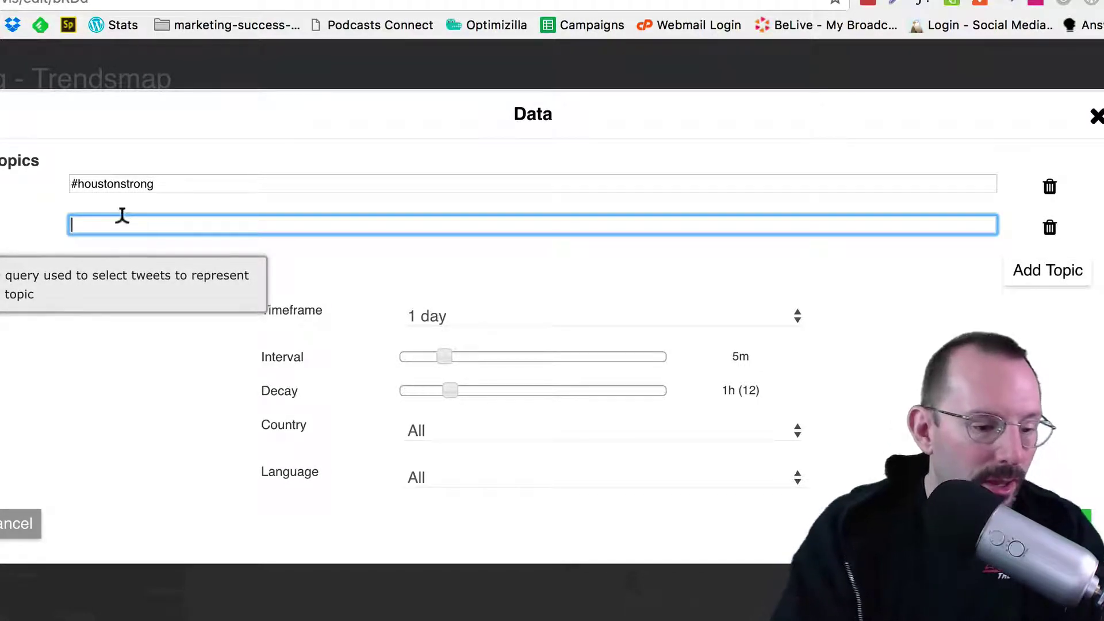
pyautogui.write('ha')
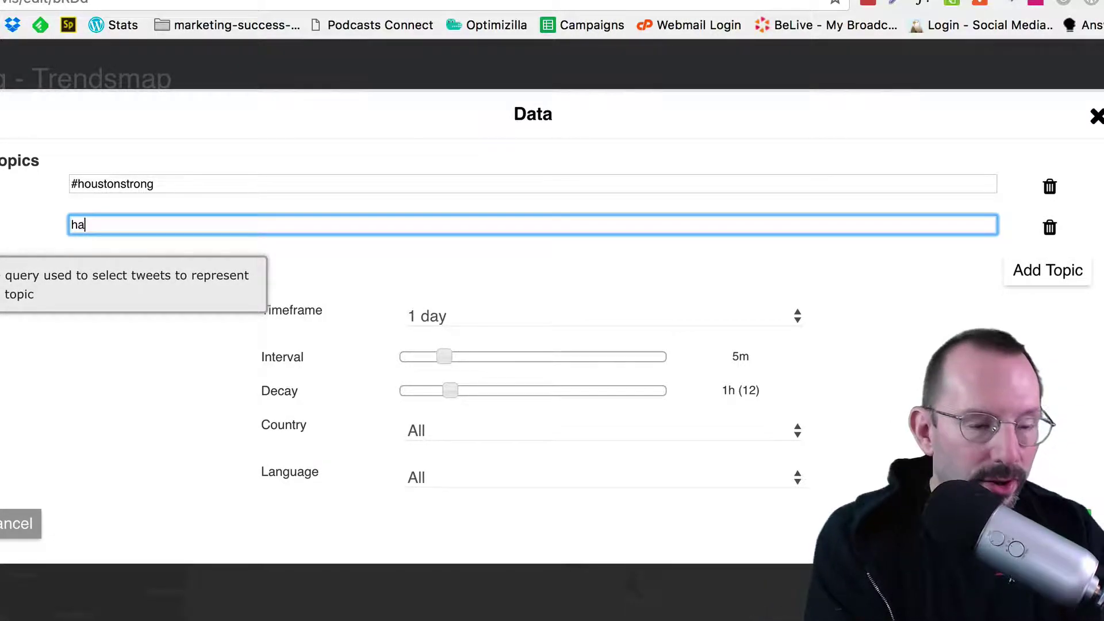
pyautogui.write('rvey')
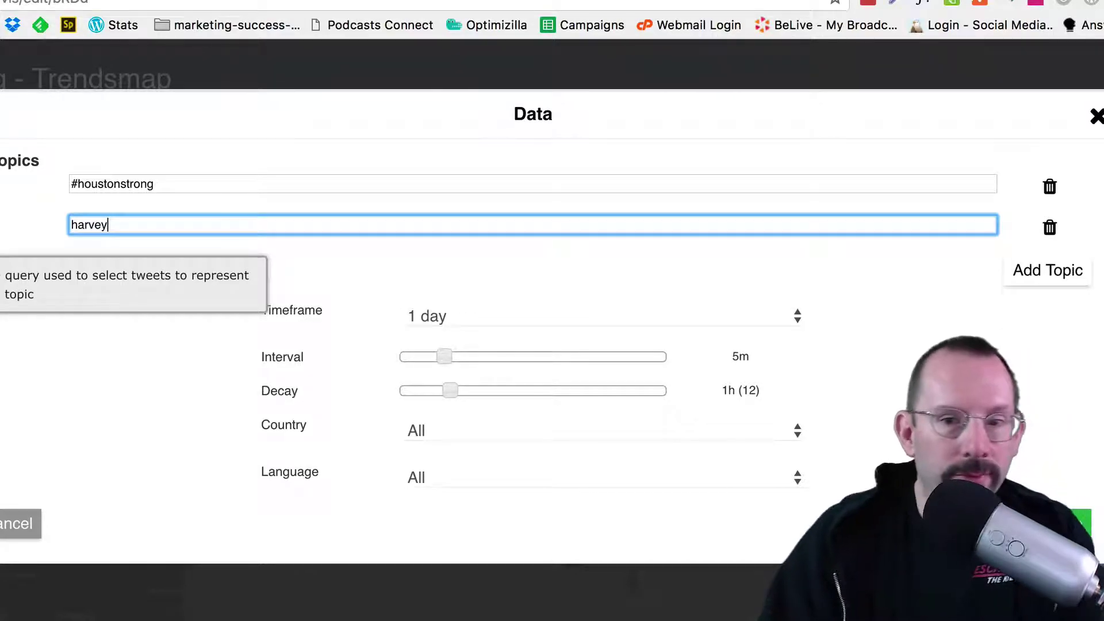
pyautogui.click(1071, 523)
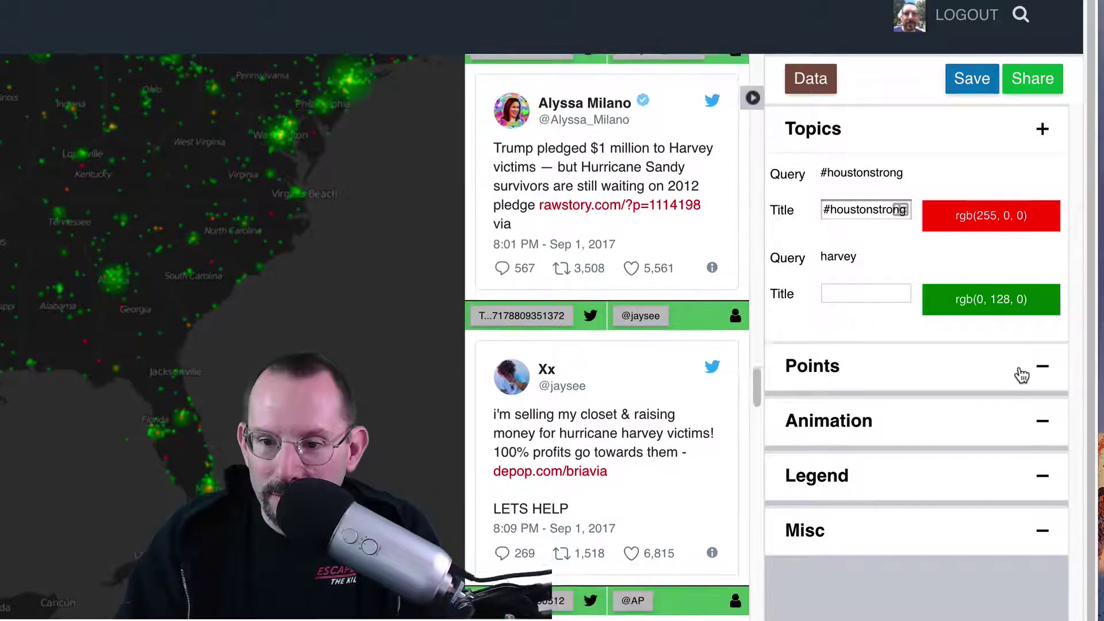
# Step: Expand the Points, Legend and Misc settings sections of the two-topic map
pyautogui.click(1041, 375)
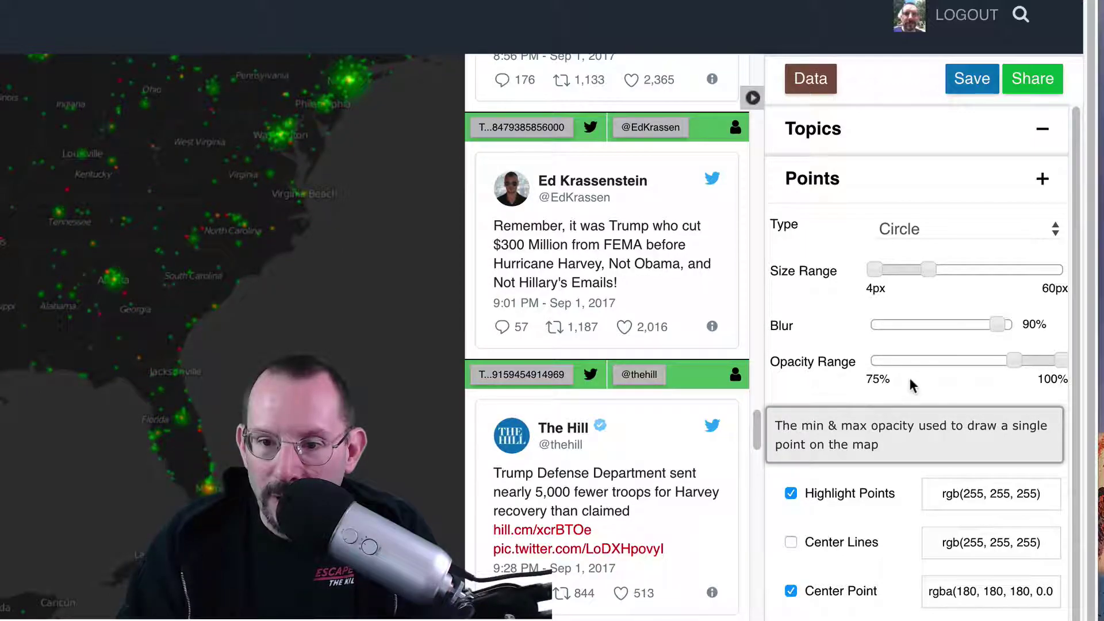
pyautogui.scroll(-2, 947, 364)
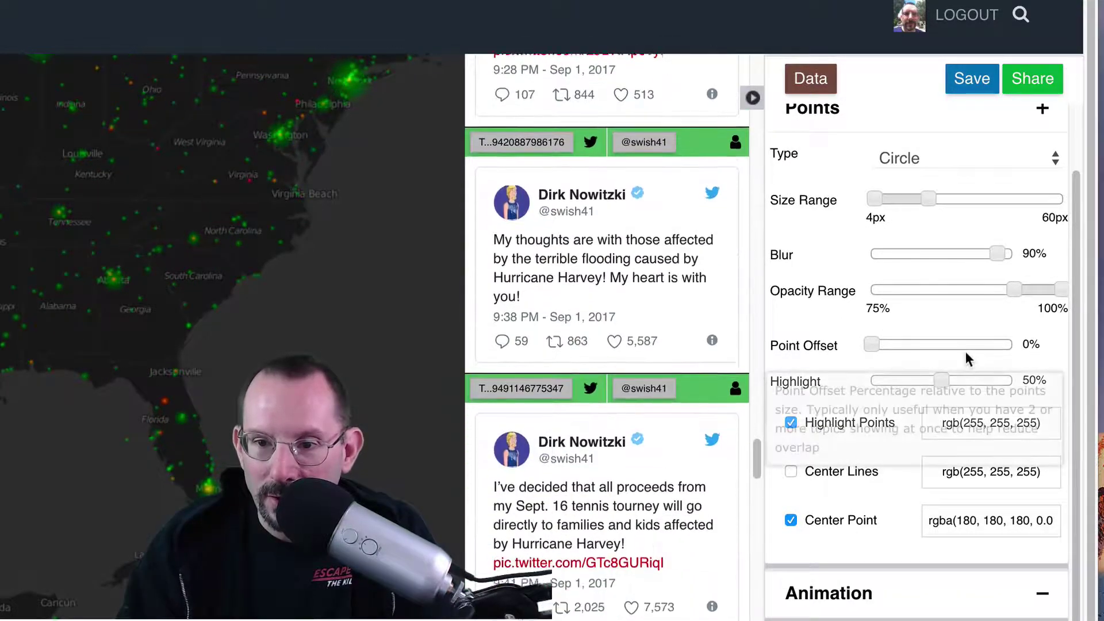
pyautogui.scroll(1, 965, 353)
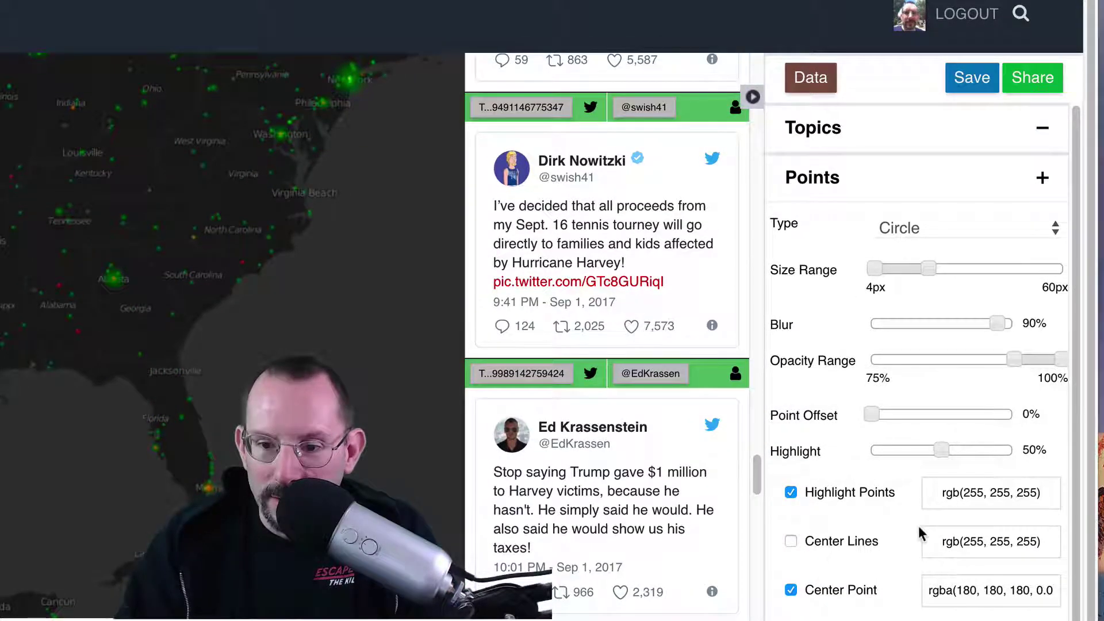
pyautogui.moveTo(927, 276)
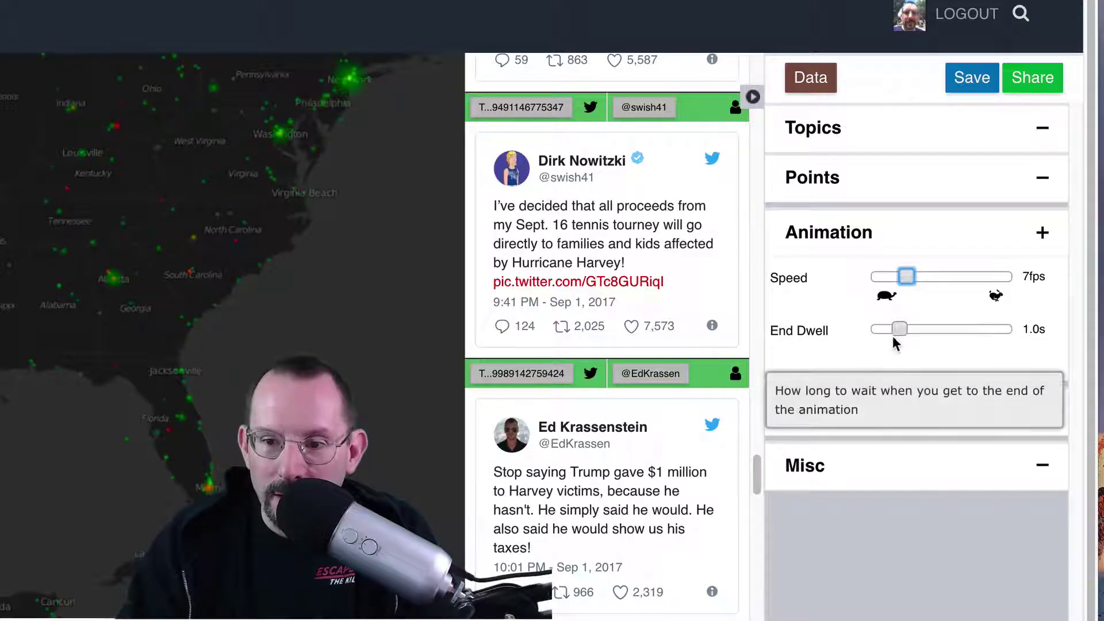
pyautogui.click(1057, 418)
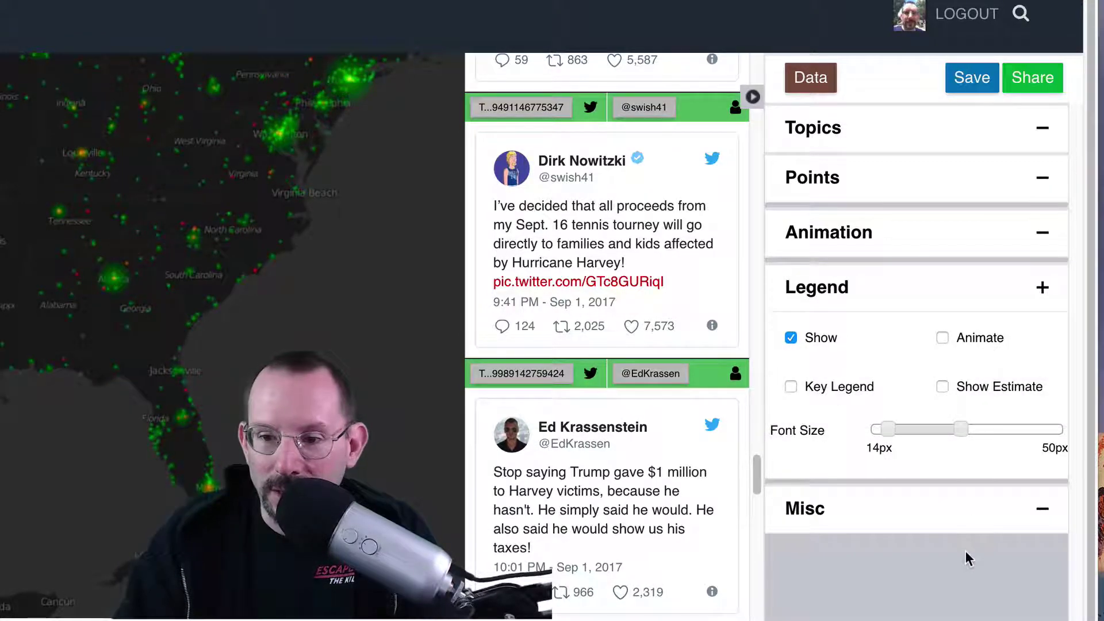
pyautogui.click(1031, 512)
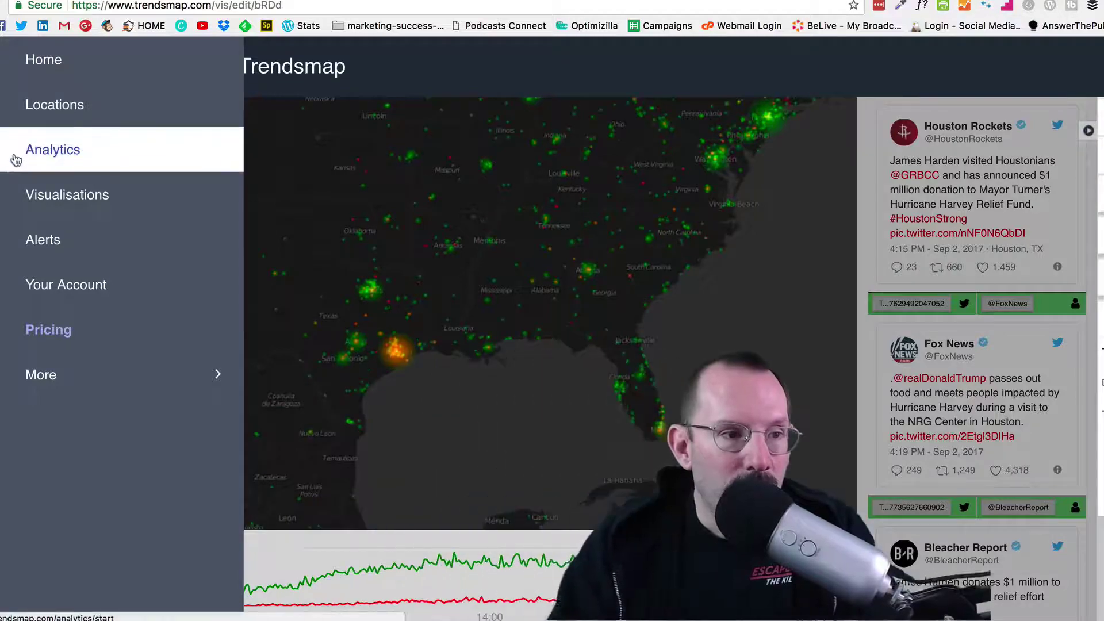
# Step: Create a new alert titled Trendsmap Alert with the query #earthquake
pyautogui.click(60, 240)
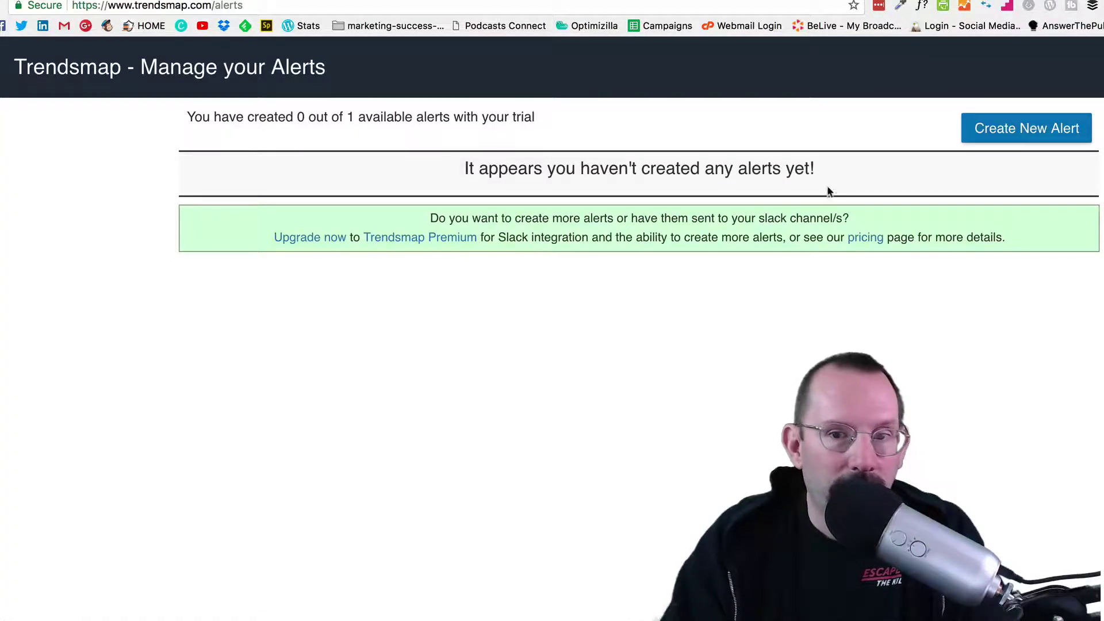
pyautogui.click(1010, 137)
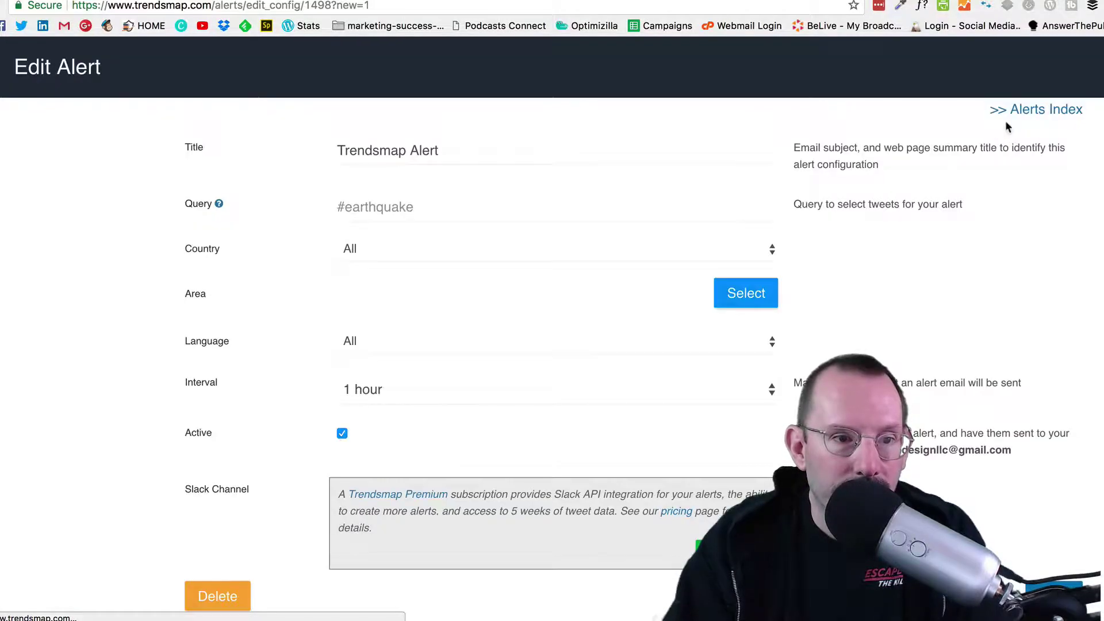
pyautogui.click(478, 144)
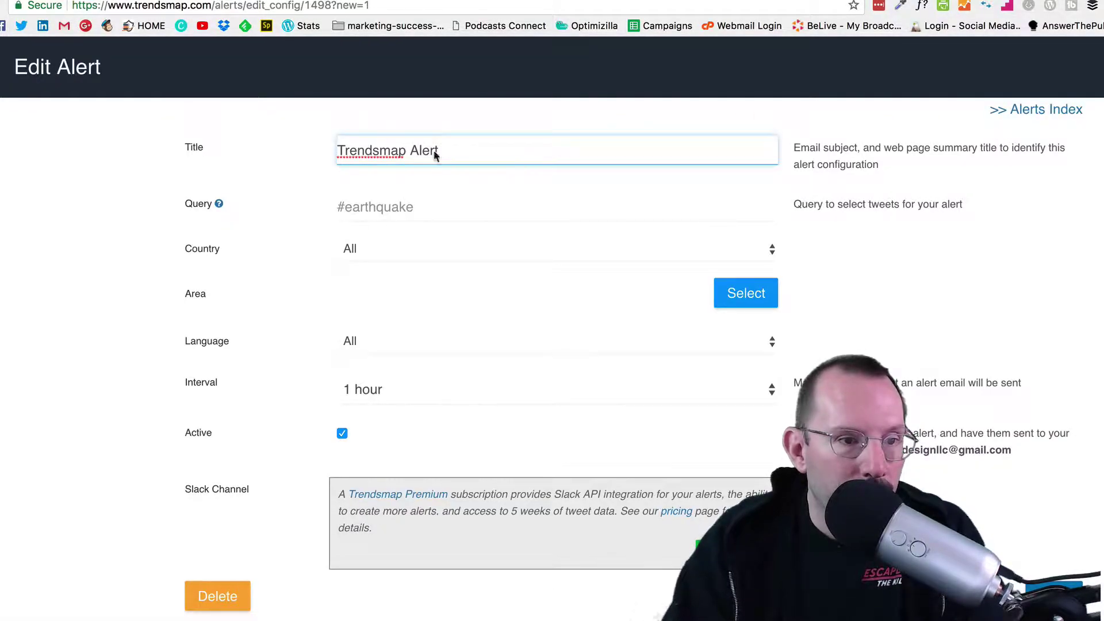
pyautogui.moveTo(452, 153); pyautogui.dragTo(304, 156)
pyautogui.click(428, 202)
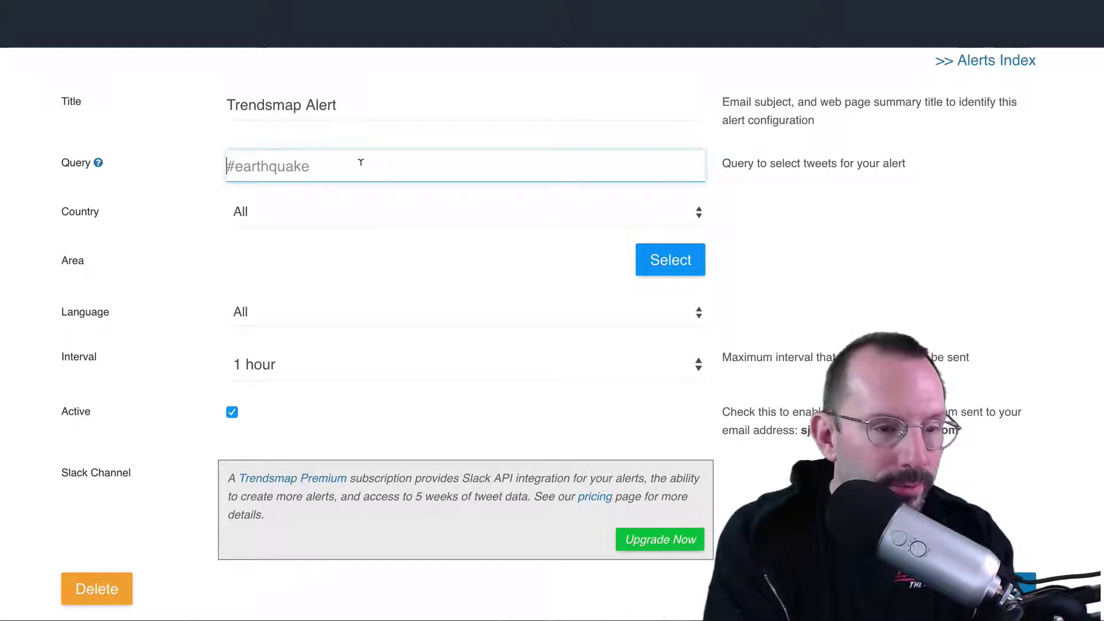
pyautogui.write('#earth')
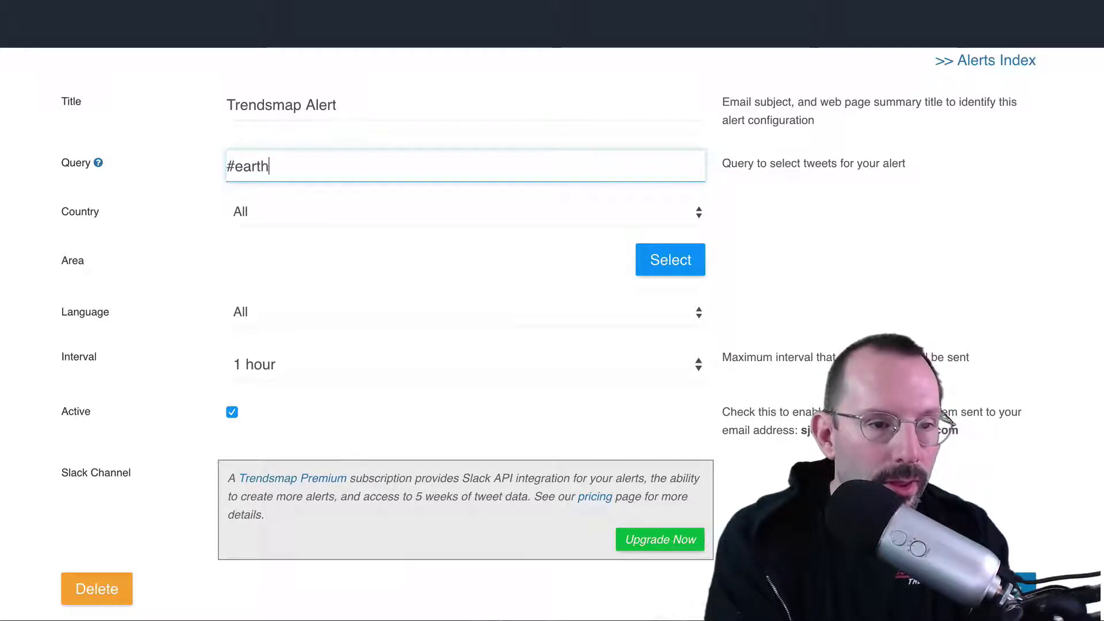
pyautogui.write('quake')
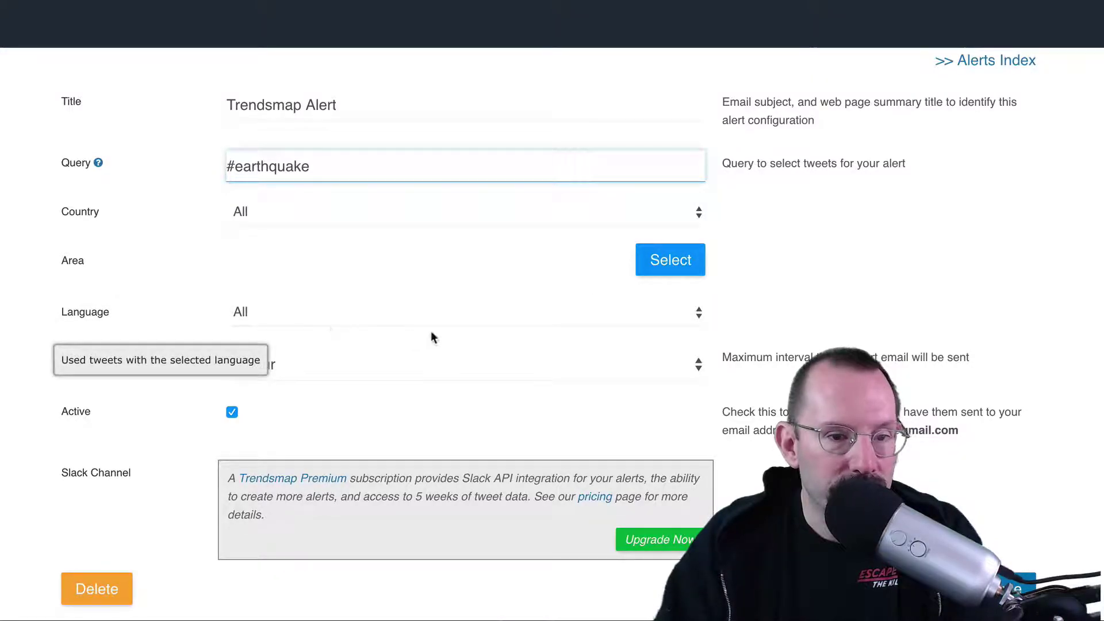
pyautogui.scroll(-1, 637, 348)
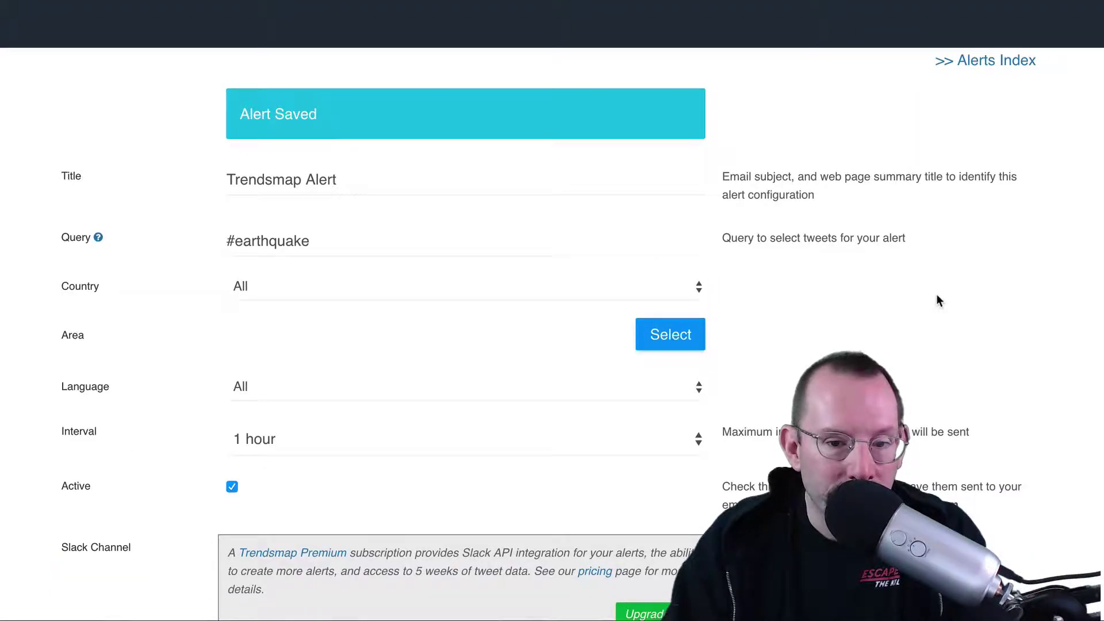
# Step: Go back to the Alerts Index to see the saved #earthquake alert listed as 1 of 1
pyautogui.click(1008, 59)
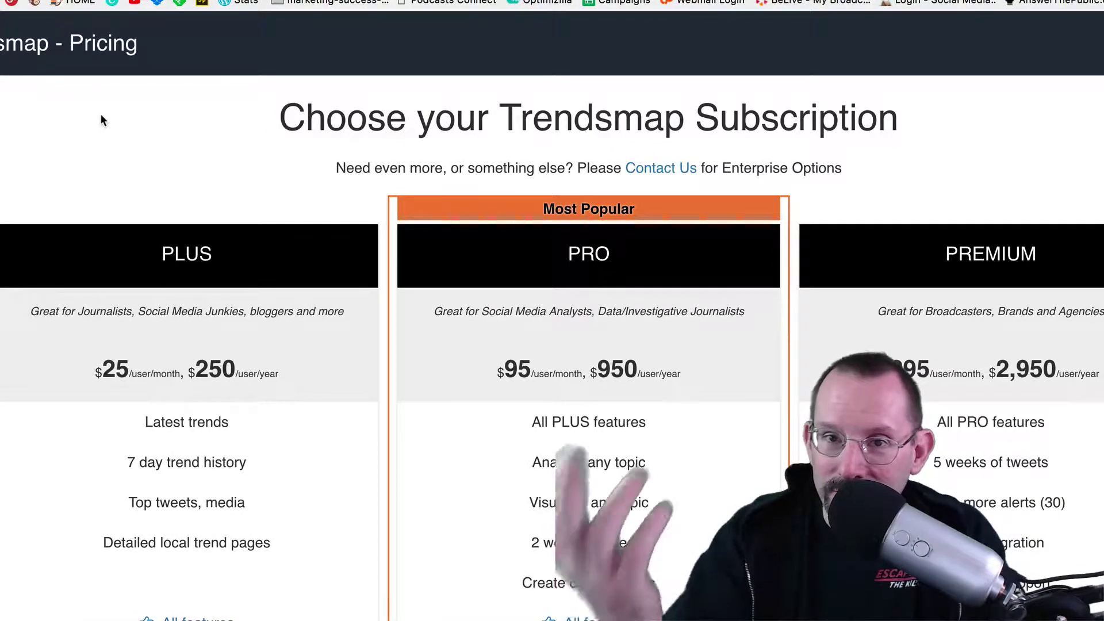
# Step: Scroll through the PLUS ($25/month), PRO ($95/month) and PREMIUM ($295/month) subscription plans
pyautogui.scroll(-3, 94, 154)
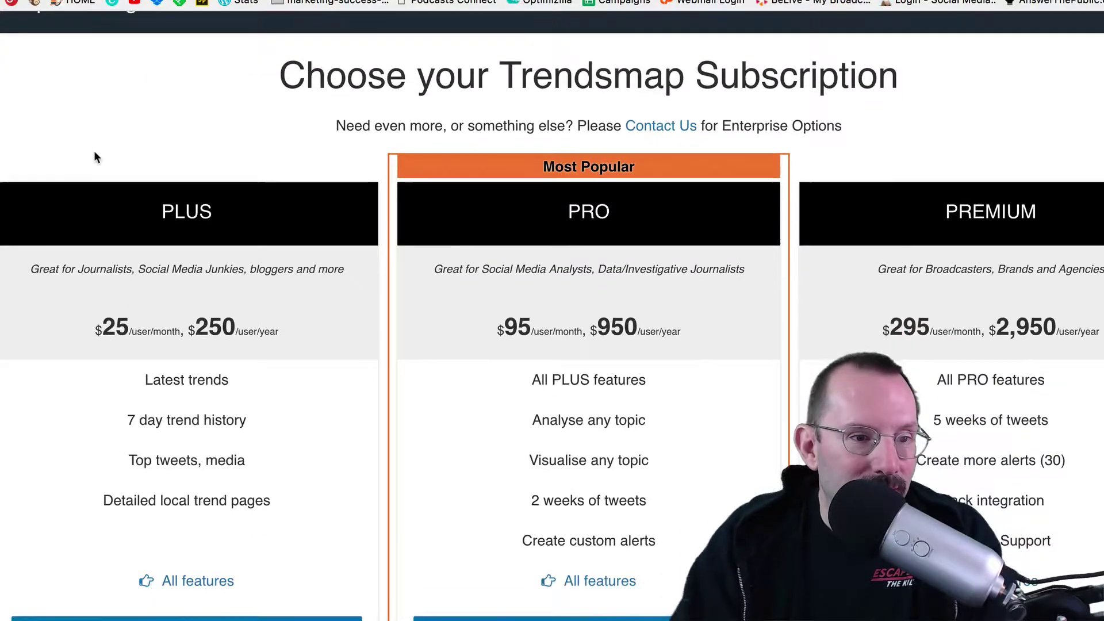